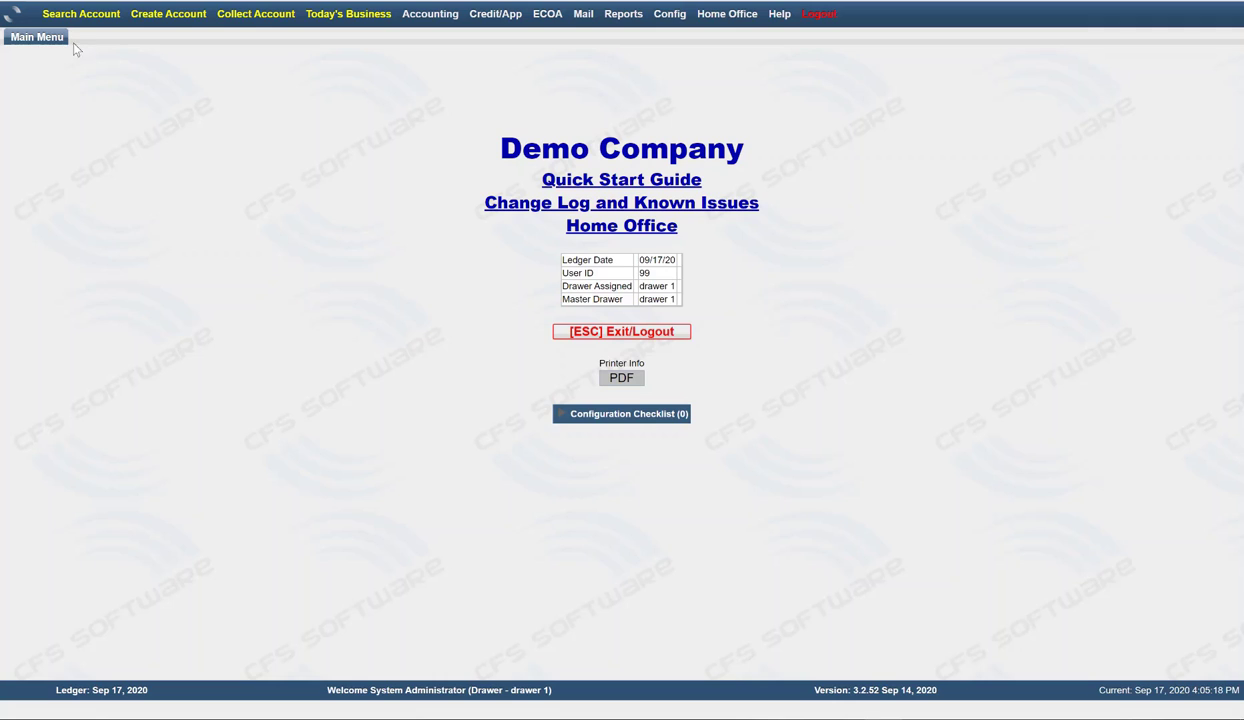
Step: Open the account search screen
left_click(71, 22)
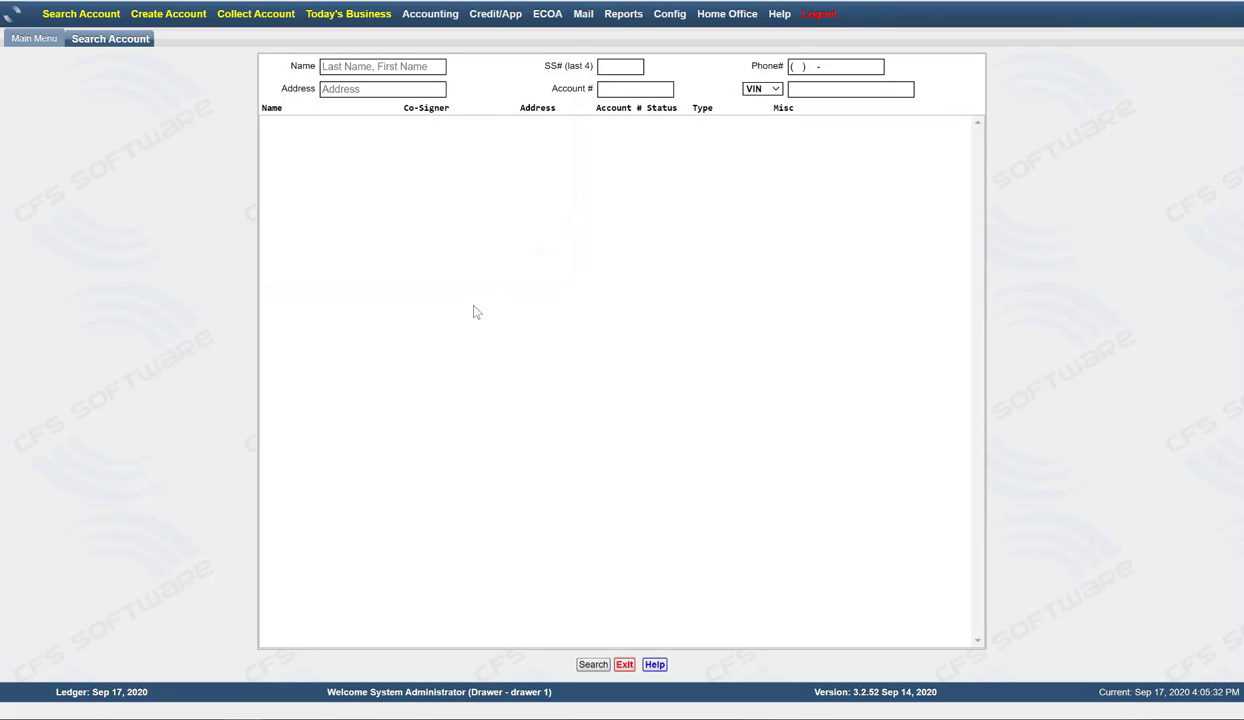
left_click(415, 66)
left_click(413, 96)
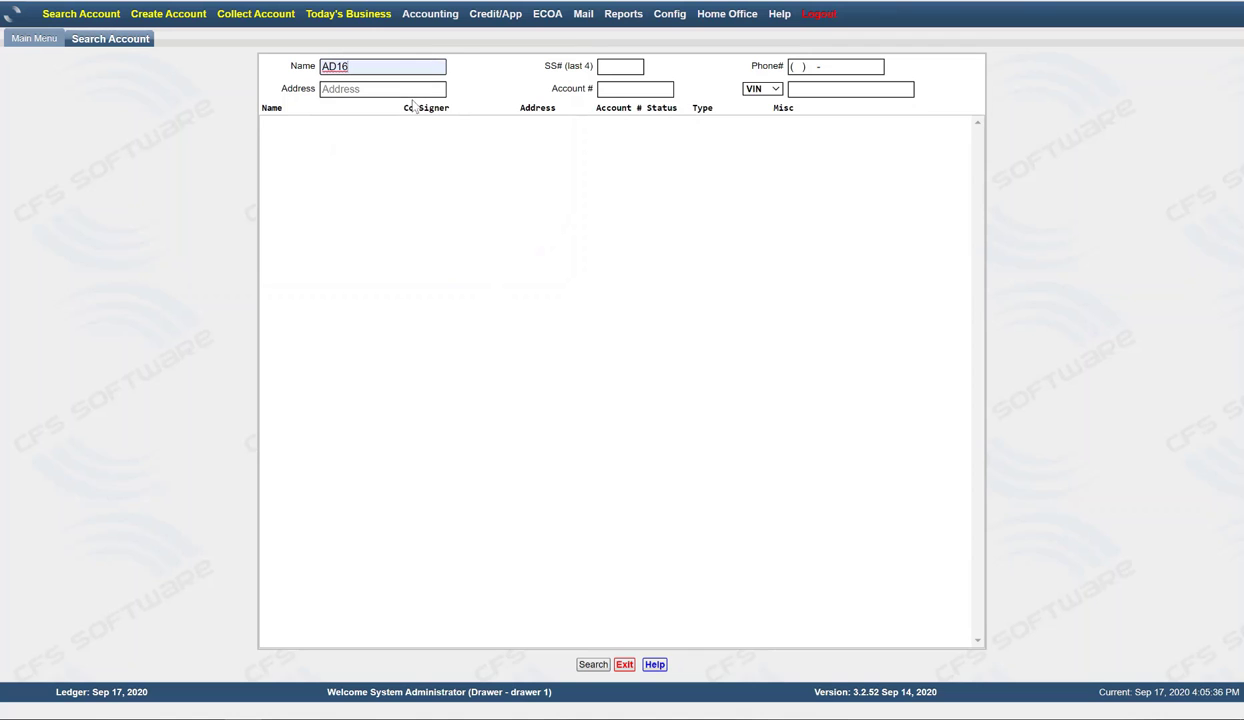
key("BackSpace")
key("BackSpace")
key("BackSpace")
key("BackSpace")
Step: Run the account search without any criteria and open the record of the 23rd customer in the results
key("Return")
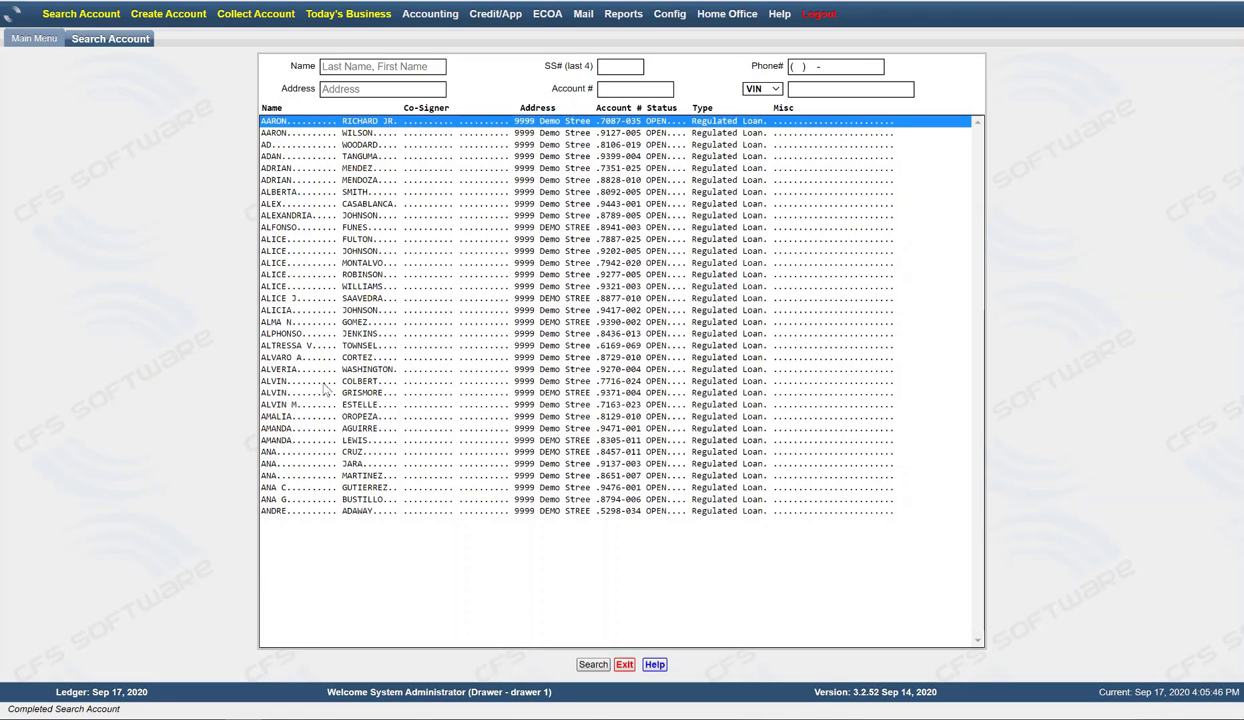
double_click(323, 387)
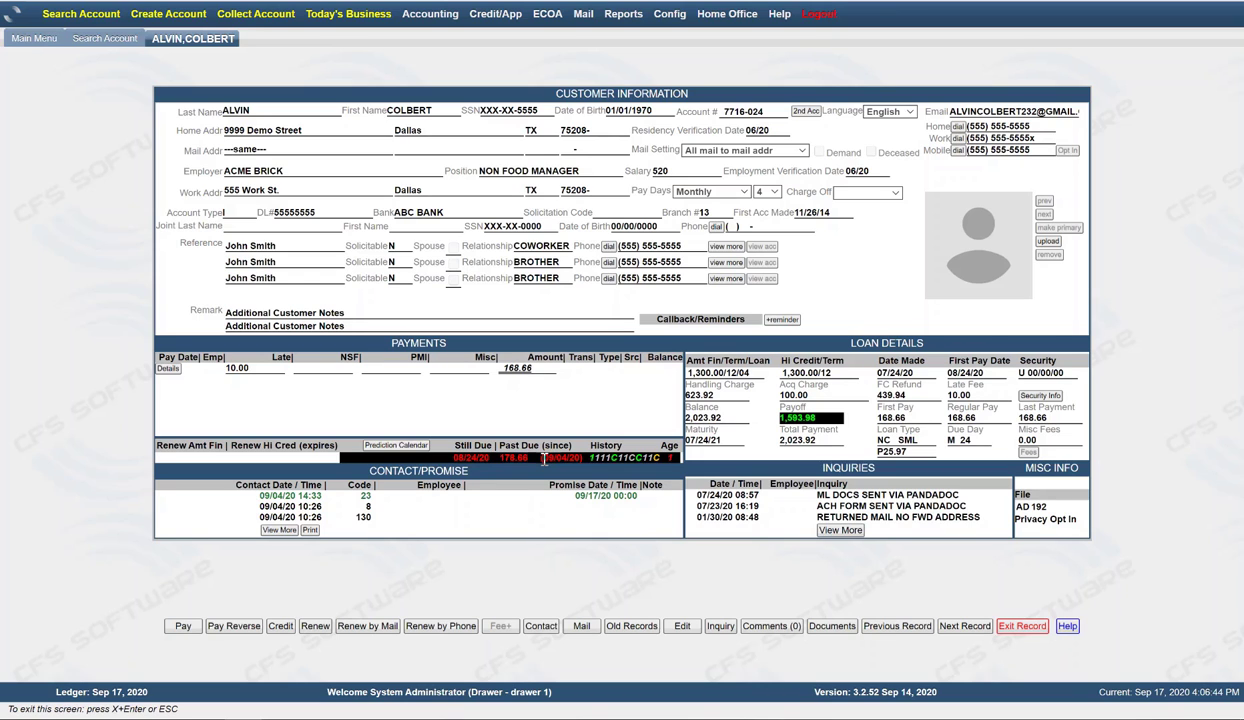
Step: Post a cash payment of 178.66 with 180 tendered on the customer's loan, using the P payment receipt option
left_click(182, 625)
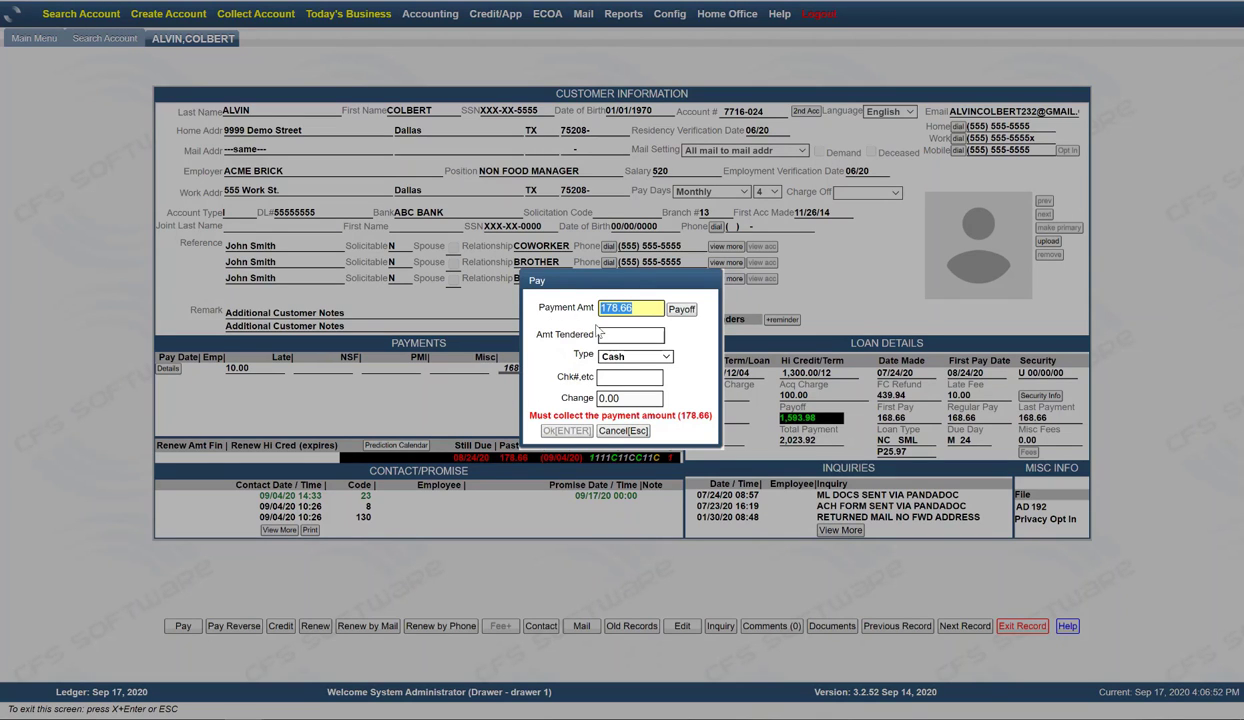
left_click(667, 357)
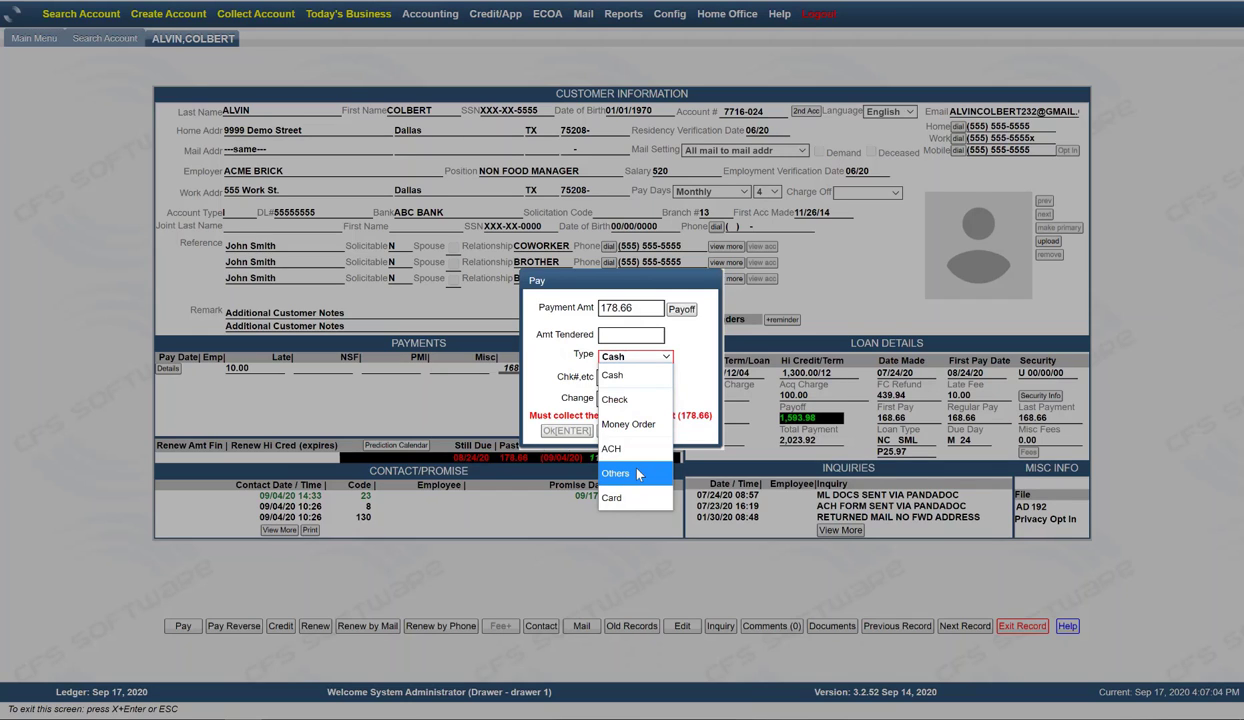
left_click(628, 375)
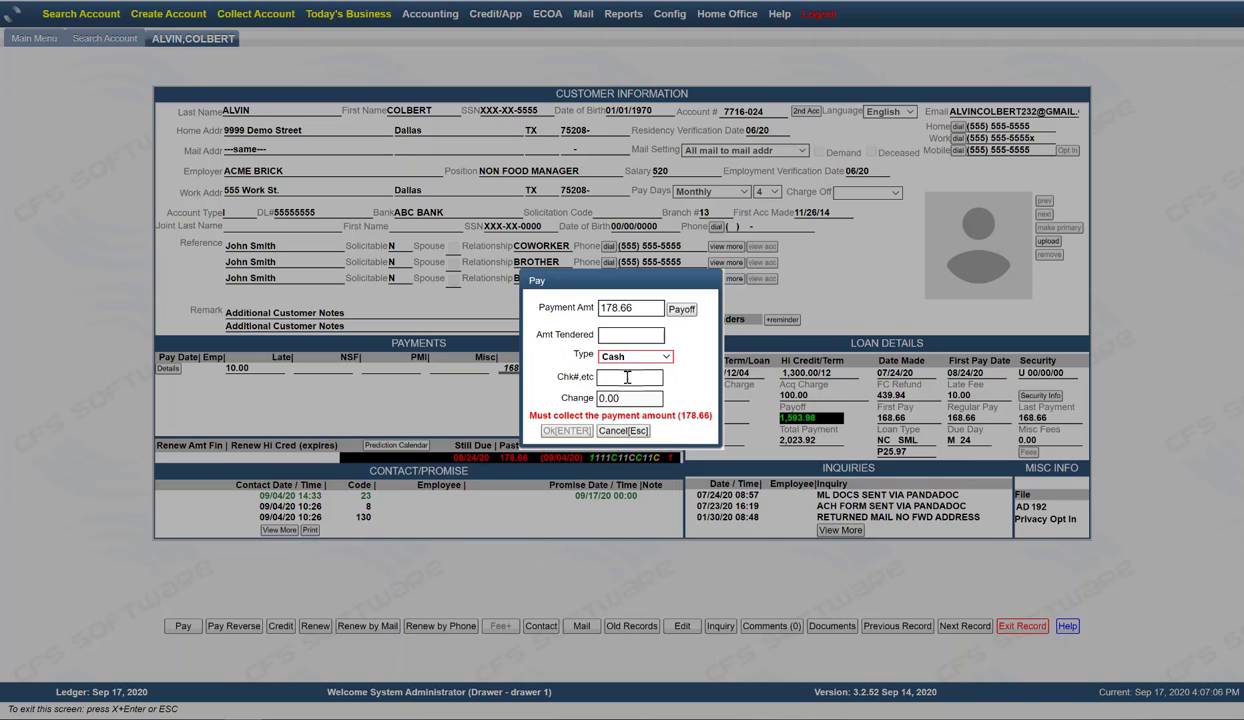
left_click(616, 336)
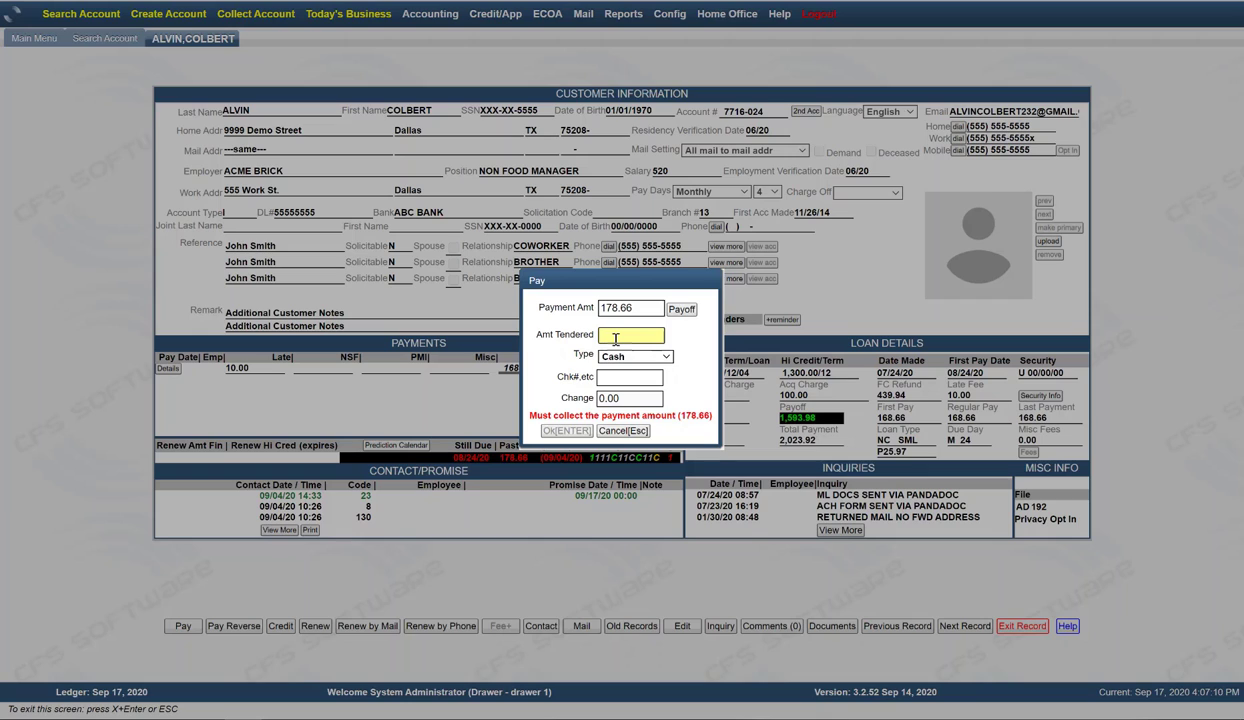
type("180")
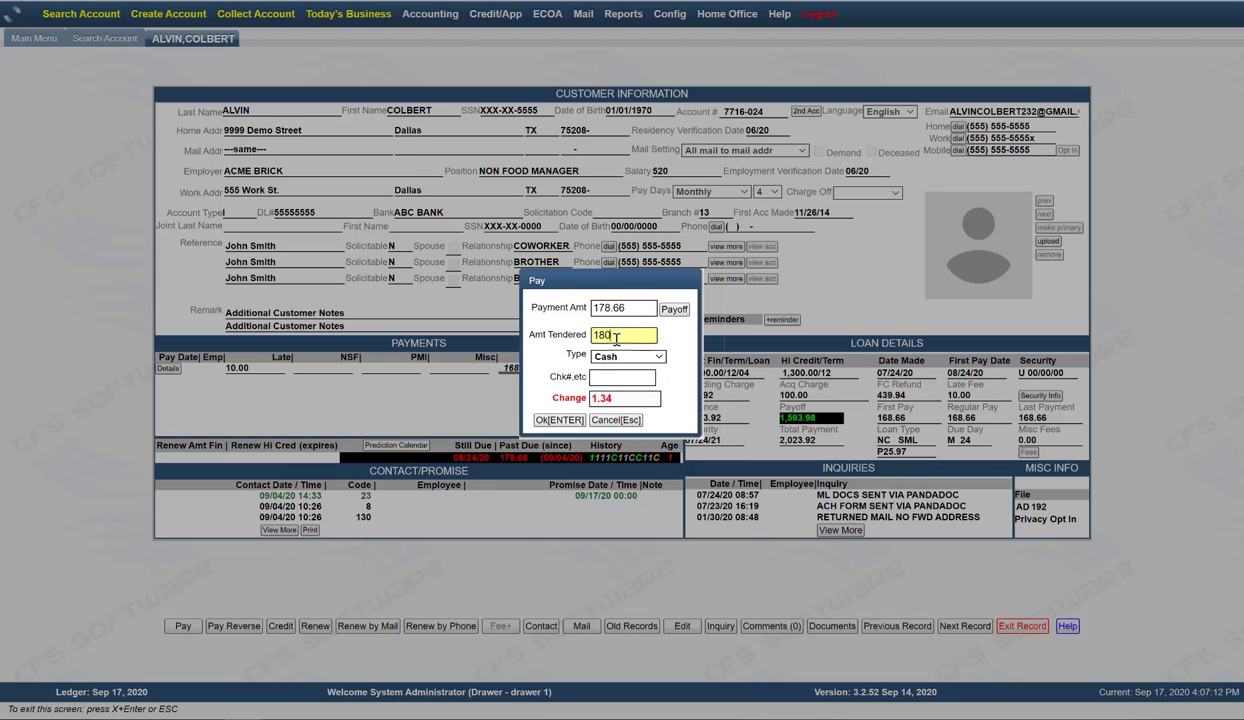
key("Tab")
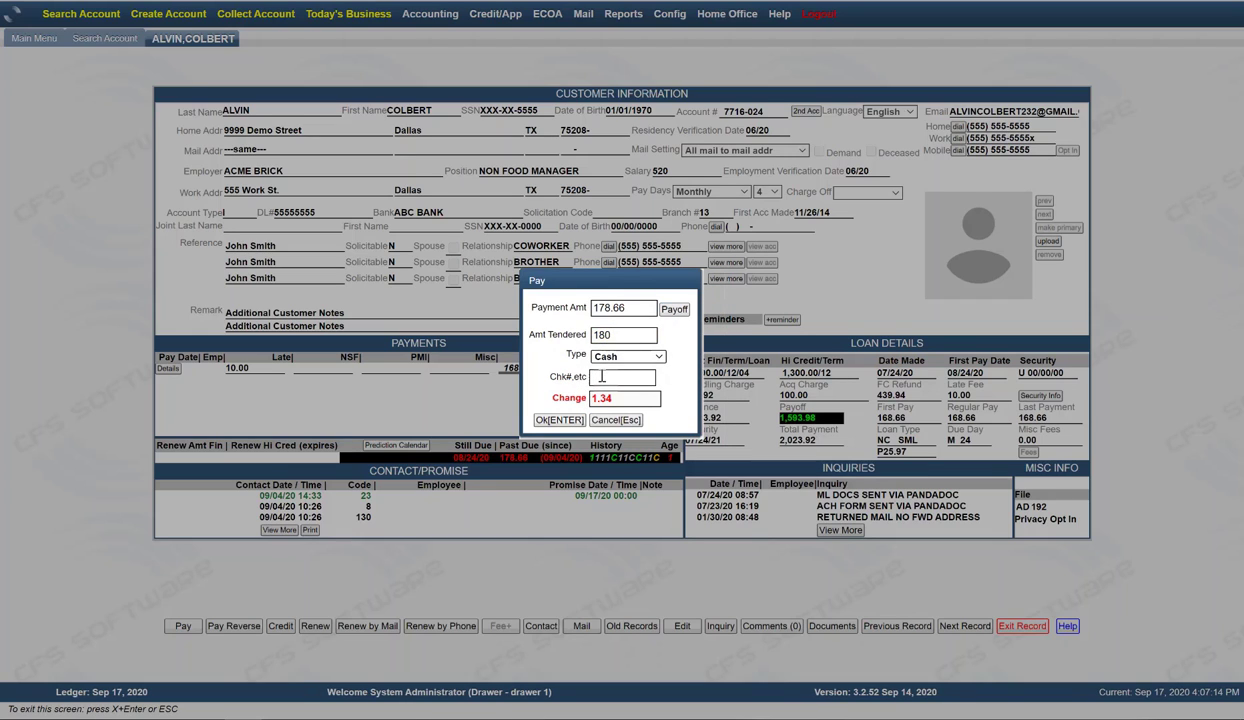
left_click(558, 419)
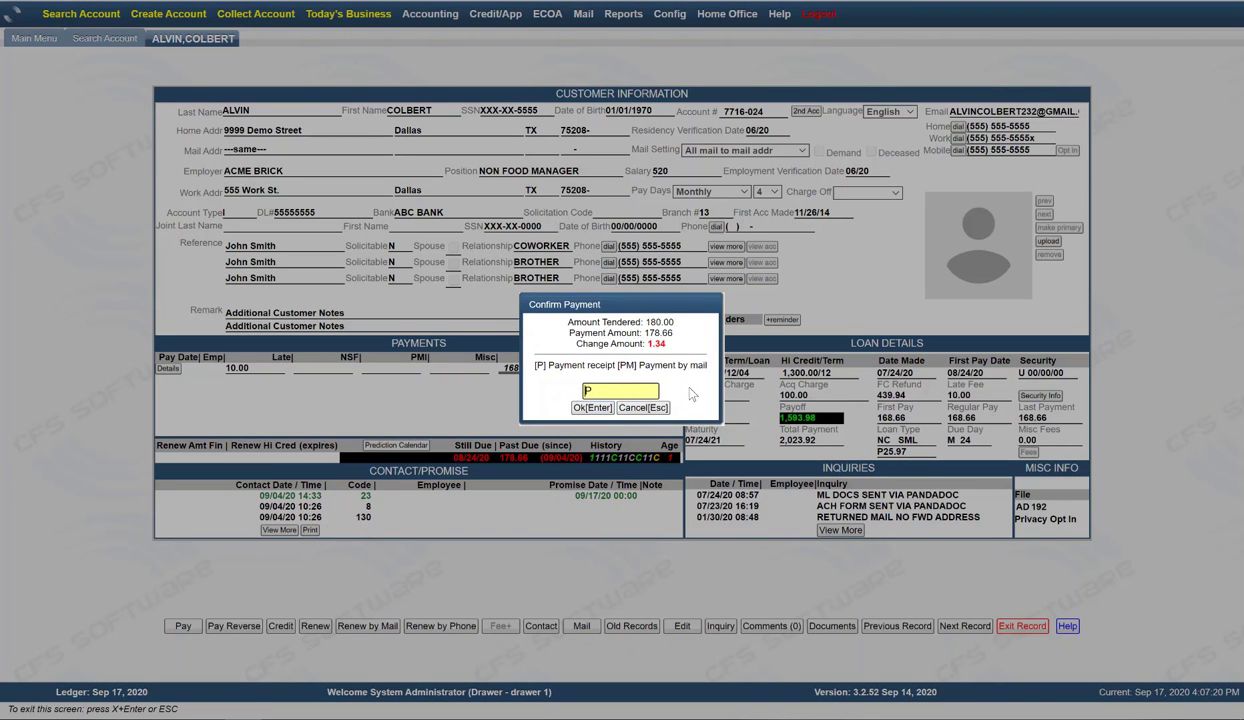
left_click(588, 410)
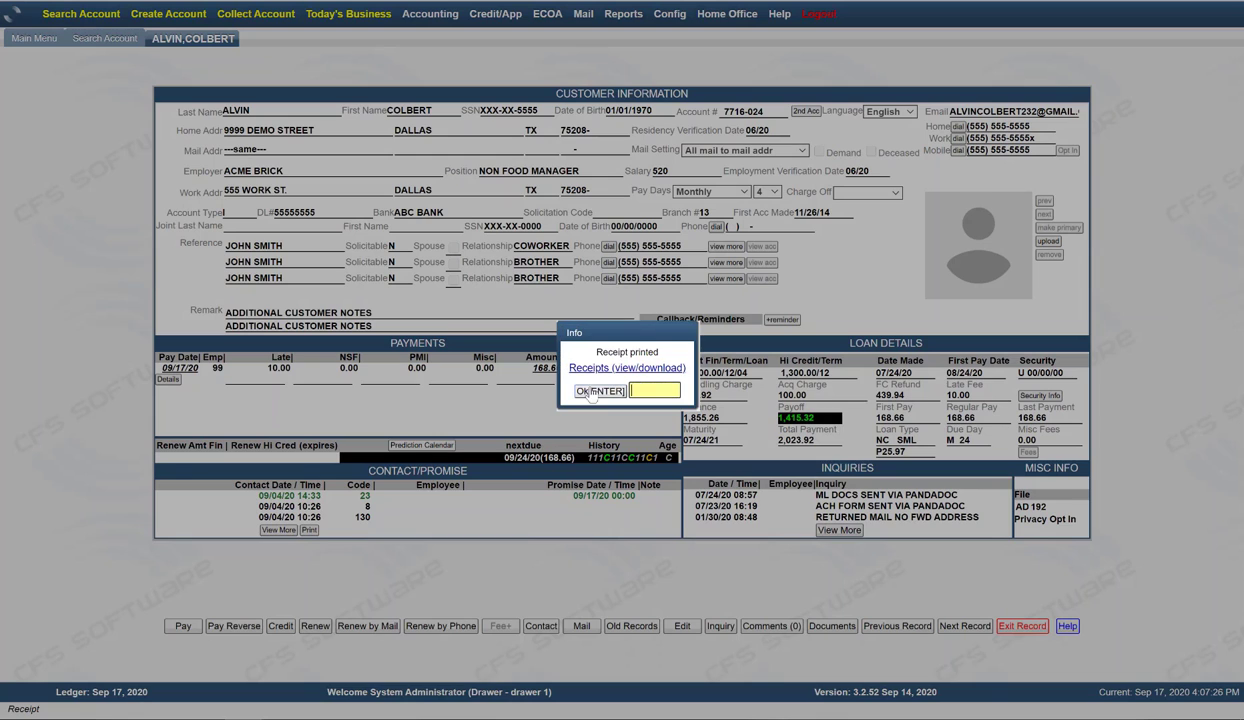
Step: View the loan payment receipt for the cash payment, then close it and dismiss the receipt notice
left_click(591, 369)
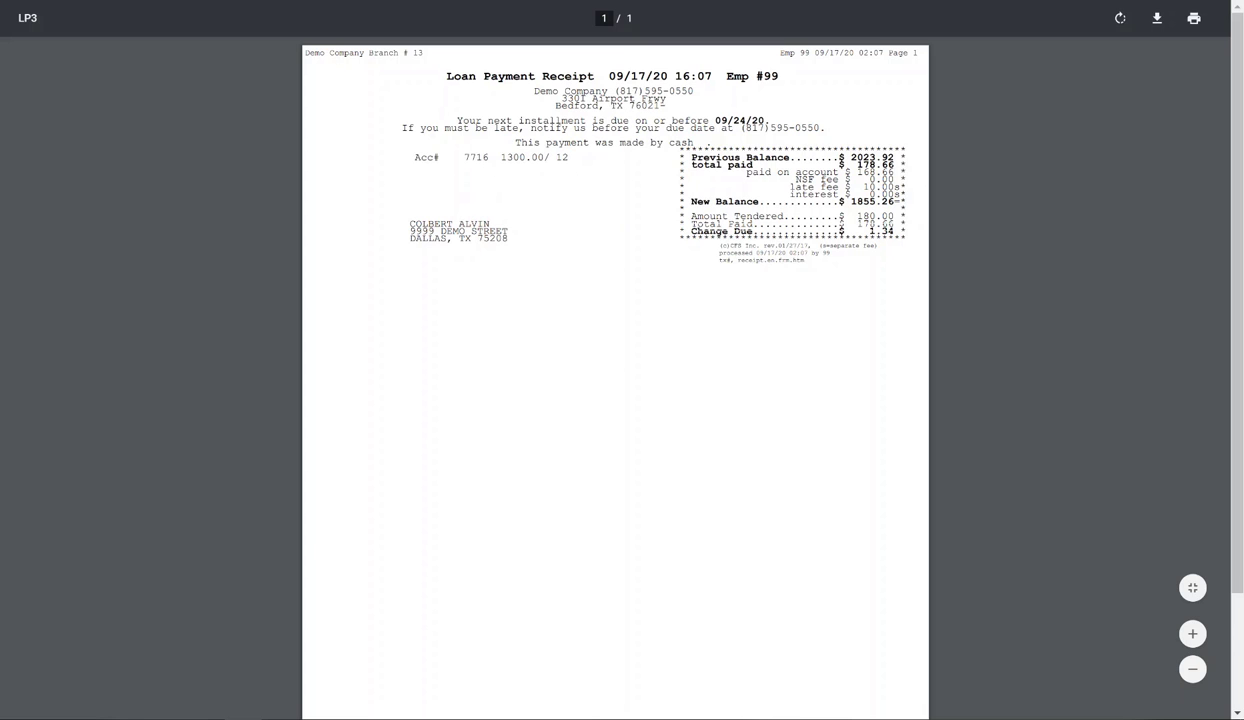
key("ctrl+w")
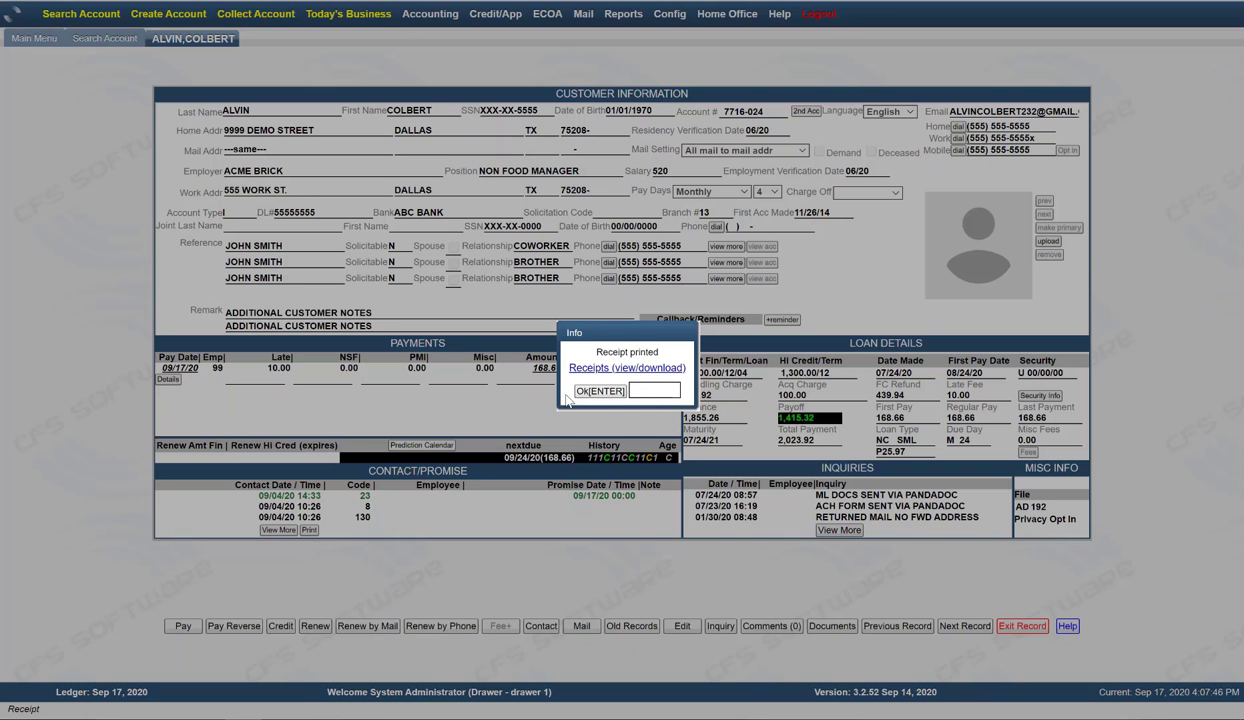
left_click(598, 391)
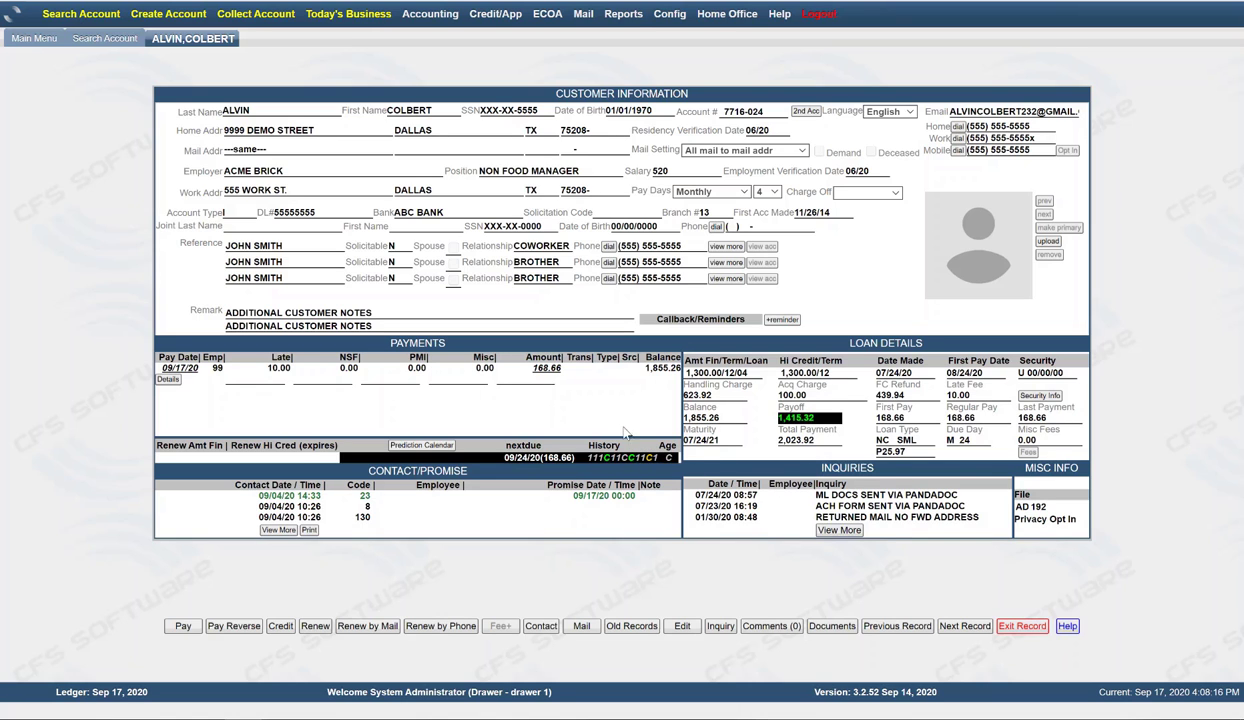
Step: Exit the customer record and the account search, then open today's business loan register
left_click(1010, 623)
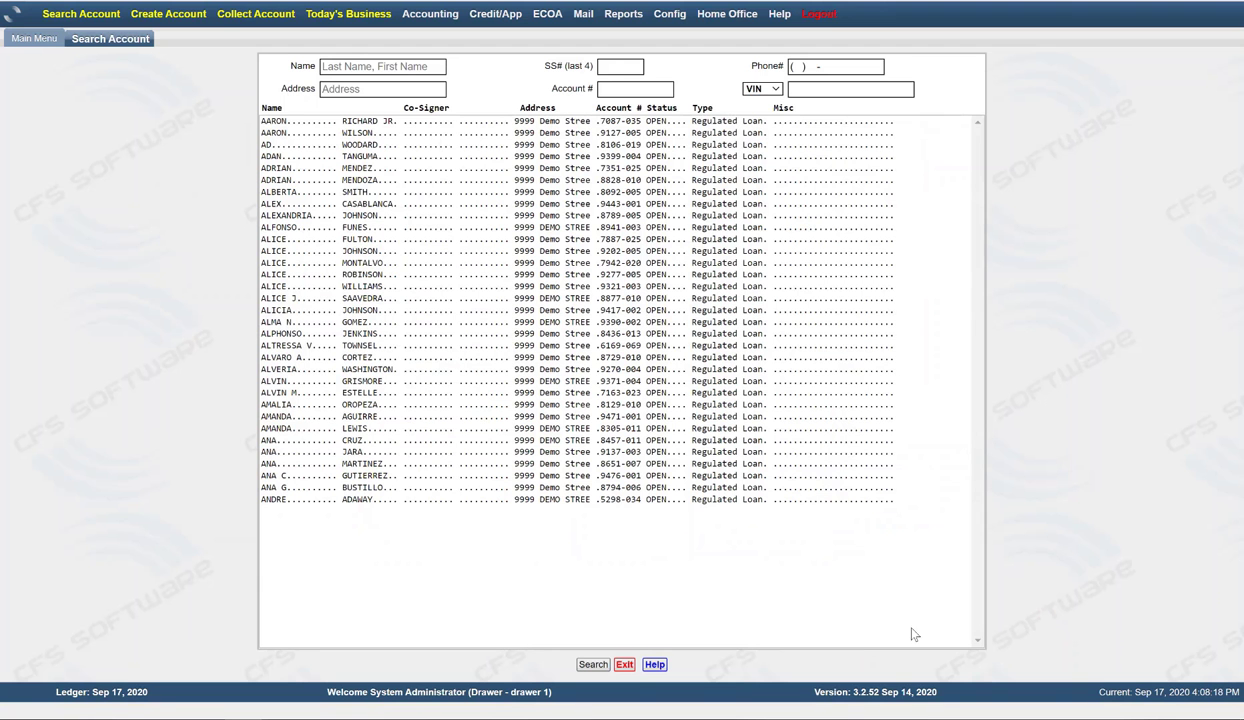
left_click(619, 663)
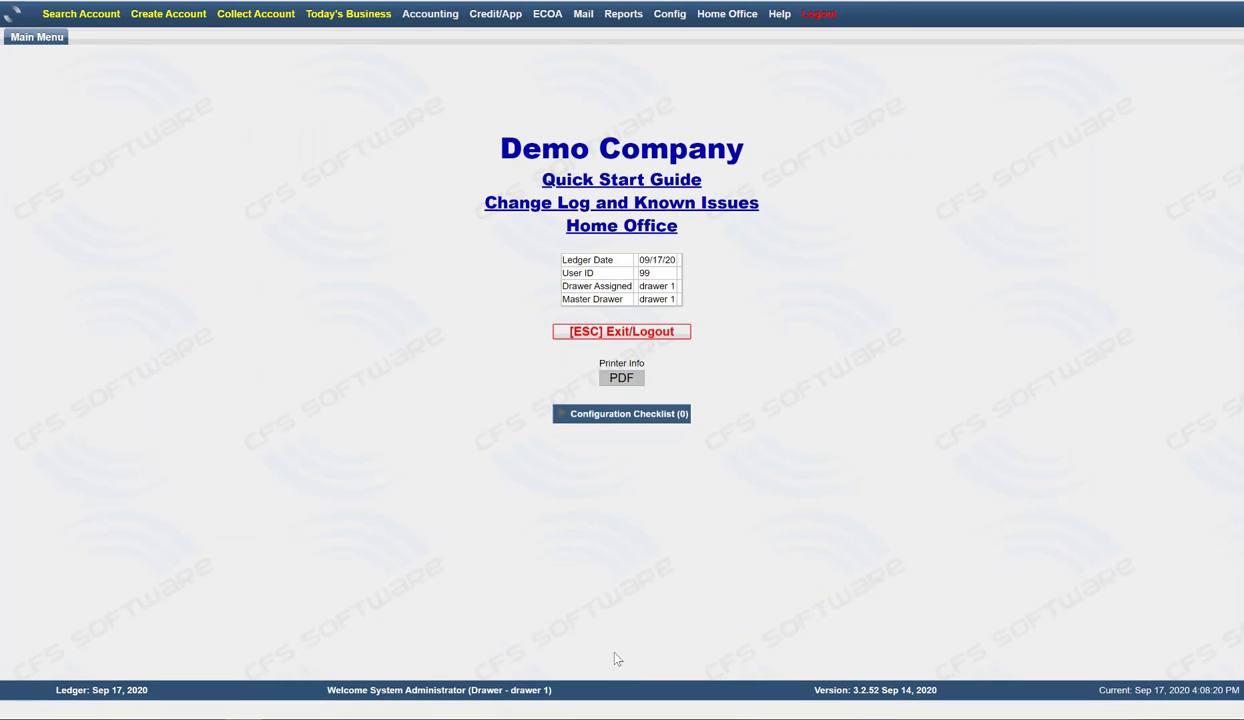
left_click(321, 15)
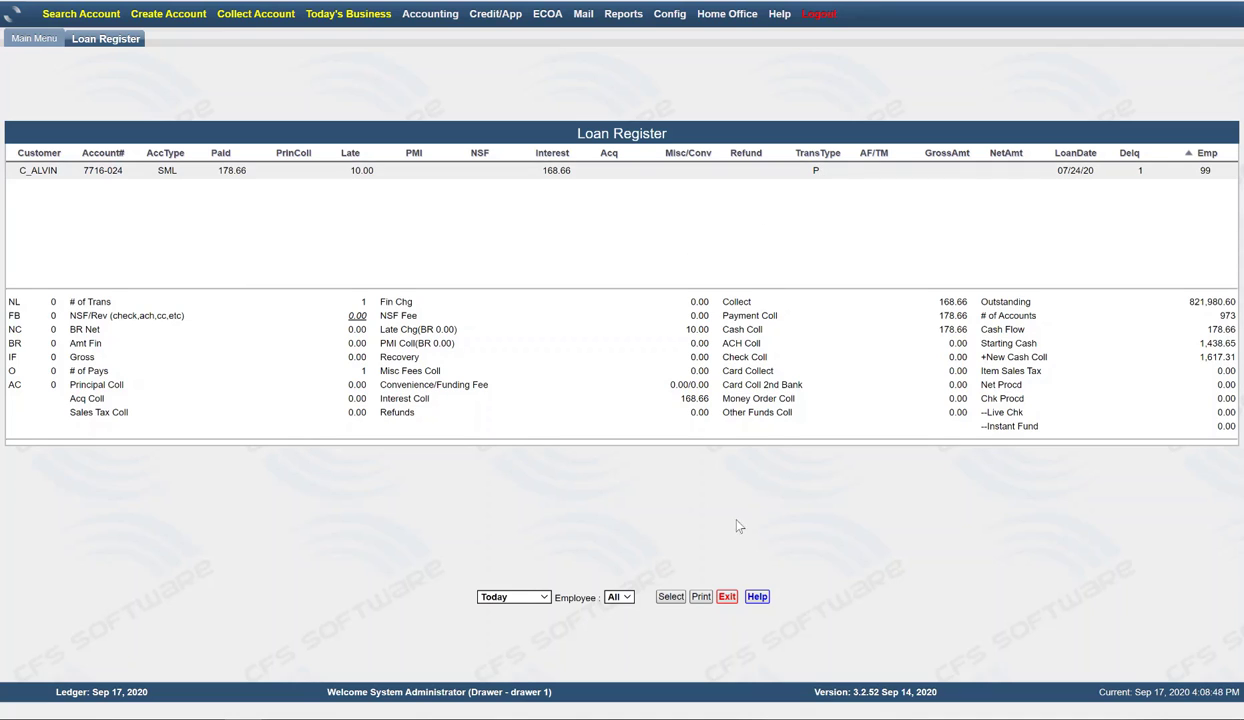
Step: Read through the loan register's help article on the LP3 Training Site, then return and exit the register
left_click(757, 597)
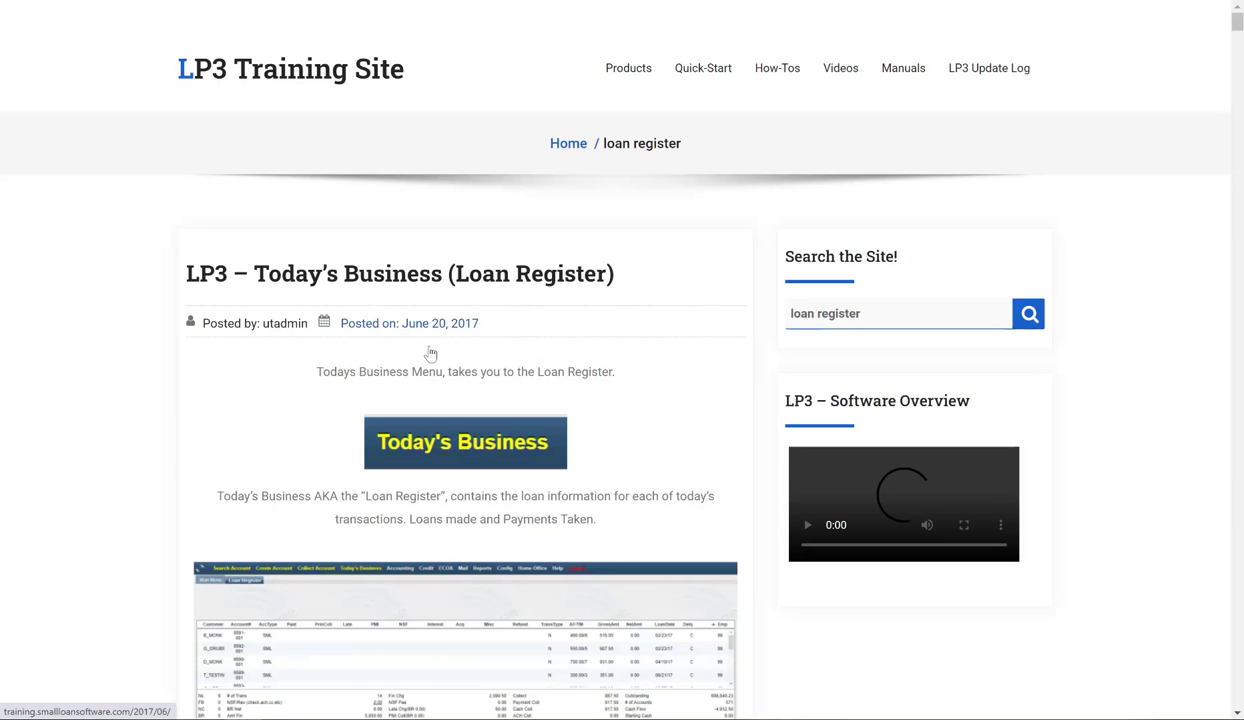
scroll(466, 403, "down", 8)
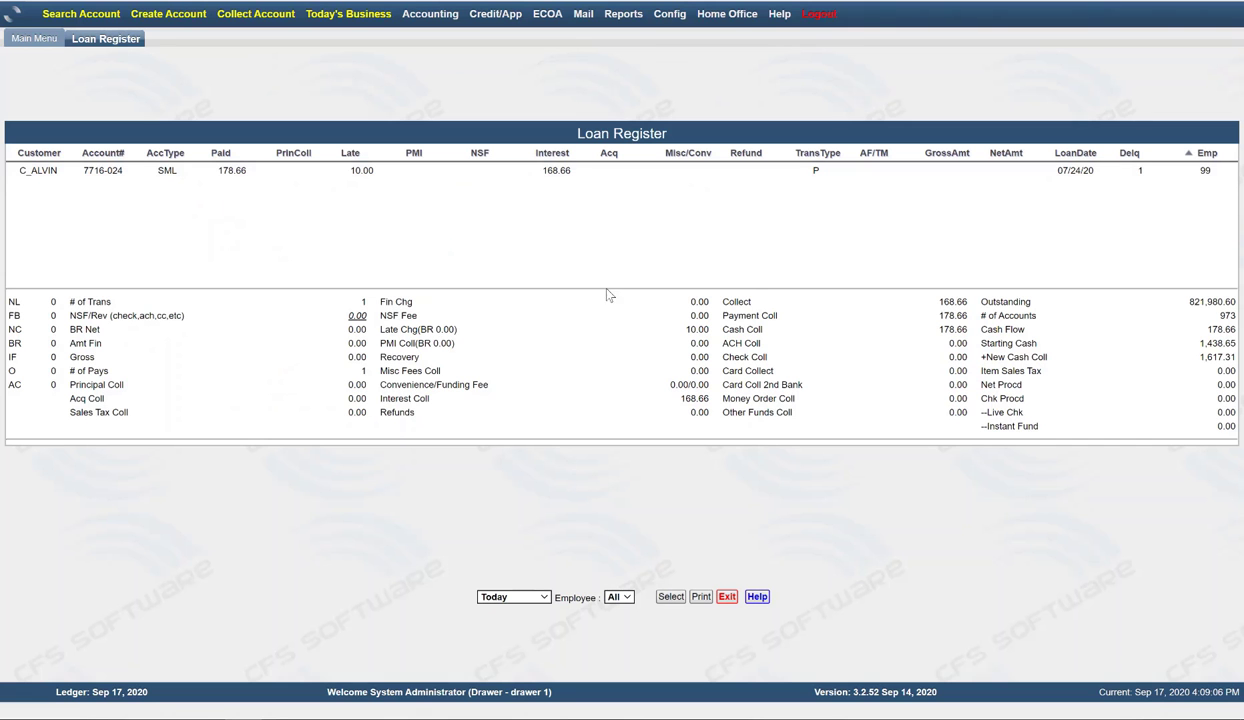
left_click(729, 597)
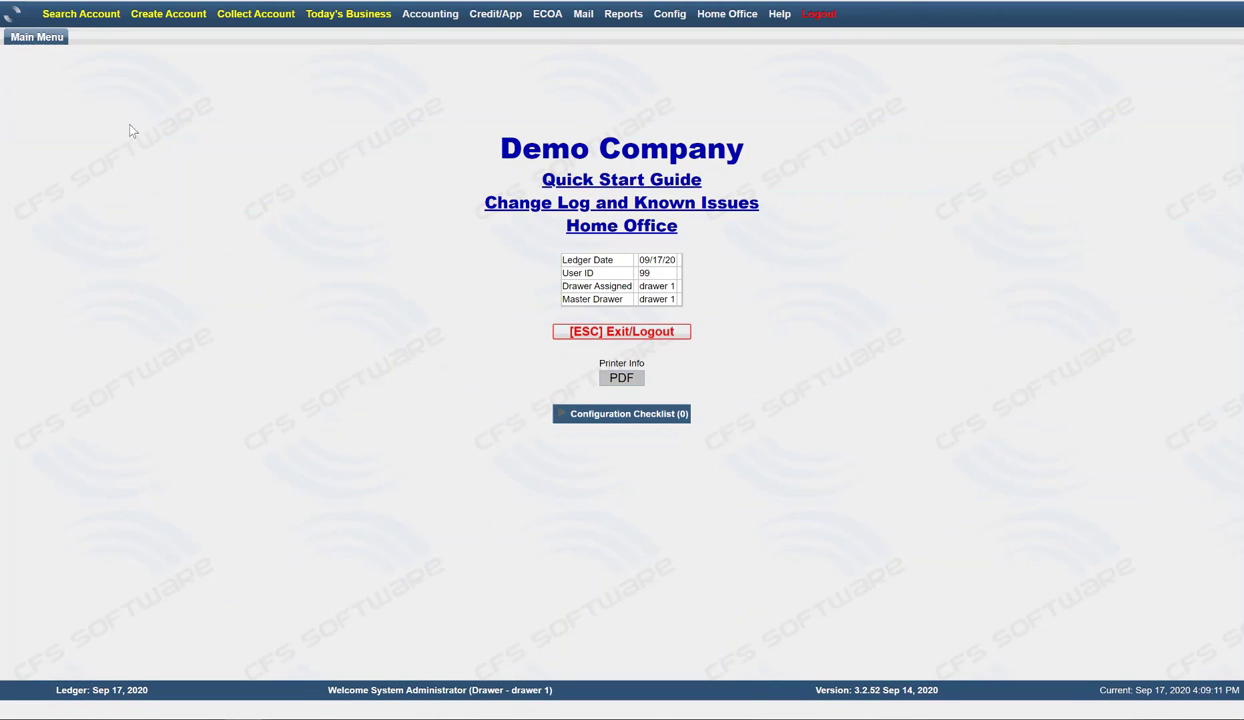
Step: List all accounts again, open the record of the 31st customer, and dismiss the reminder about updating references
left_click(74, 18)
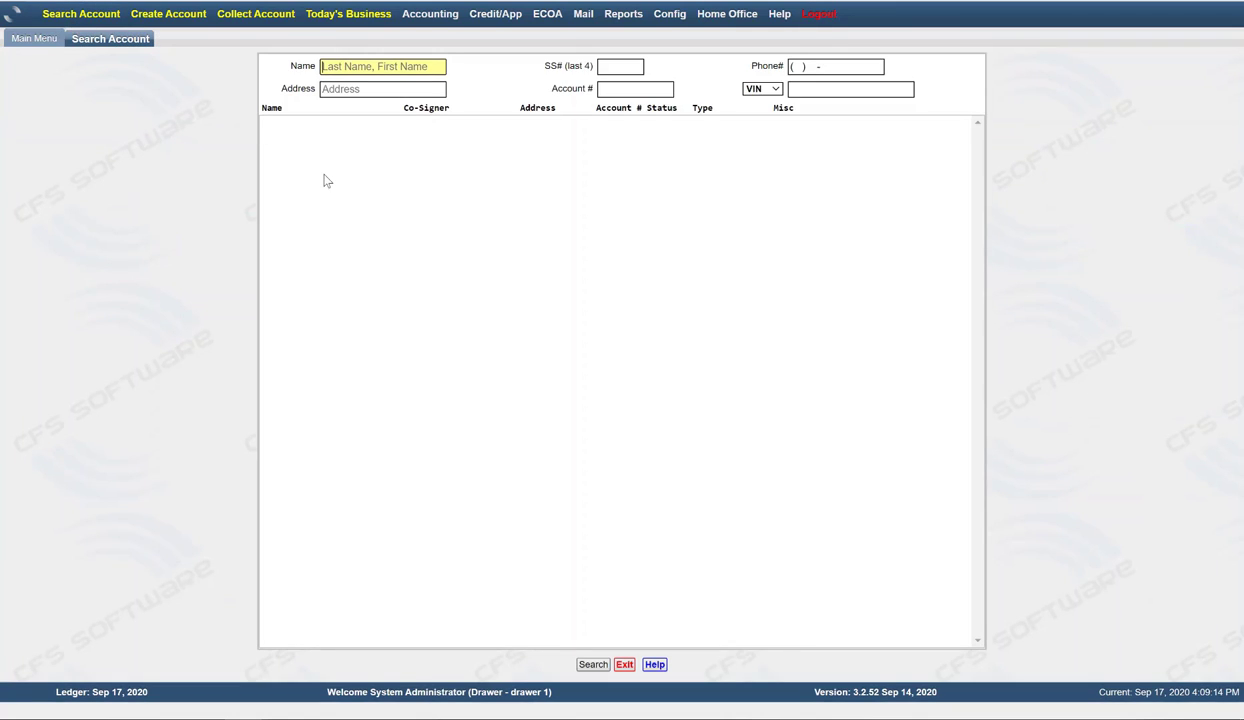
key("Return")
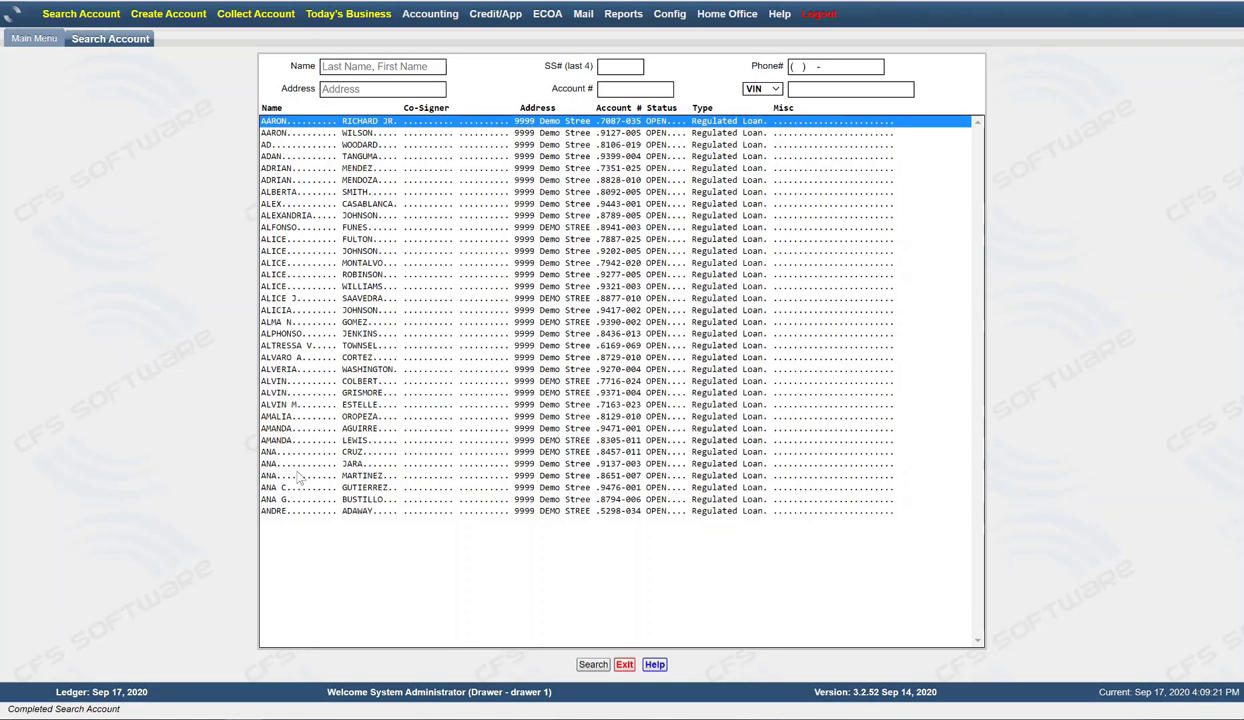
left_click(296, 472)
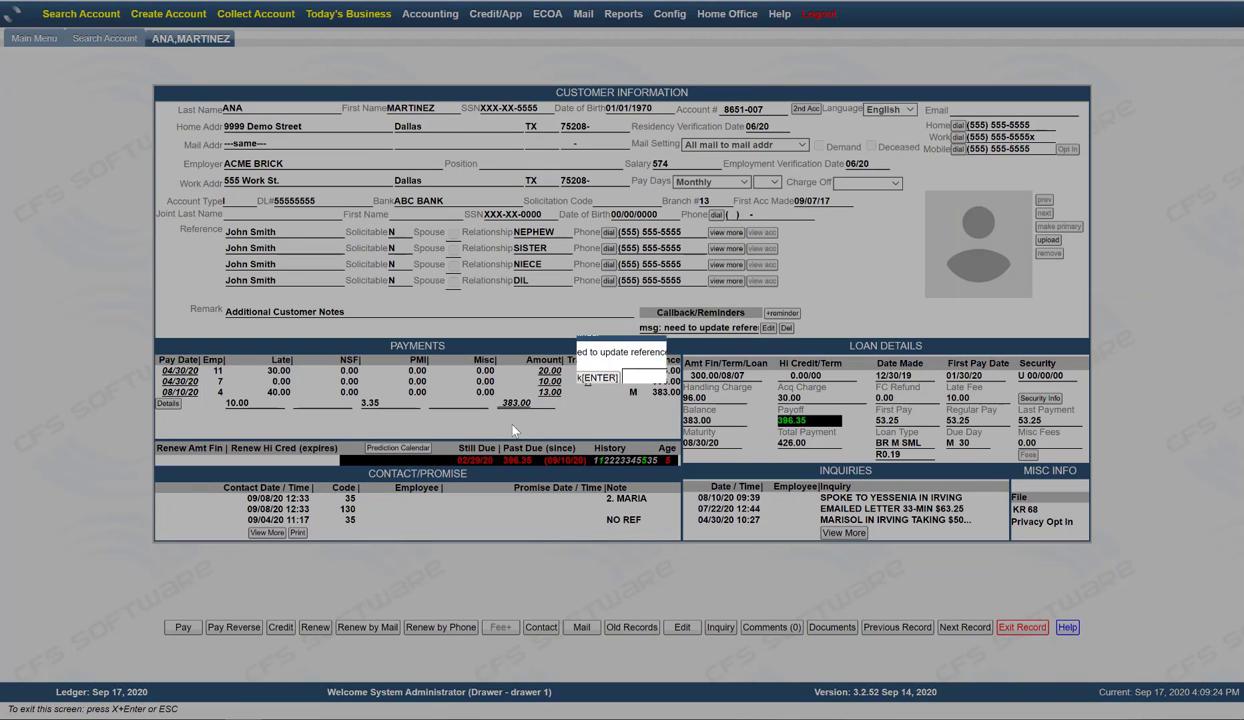
left_click(593, 378)
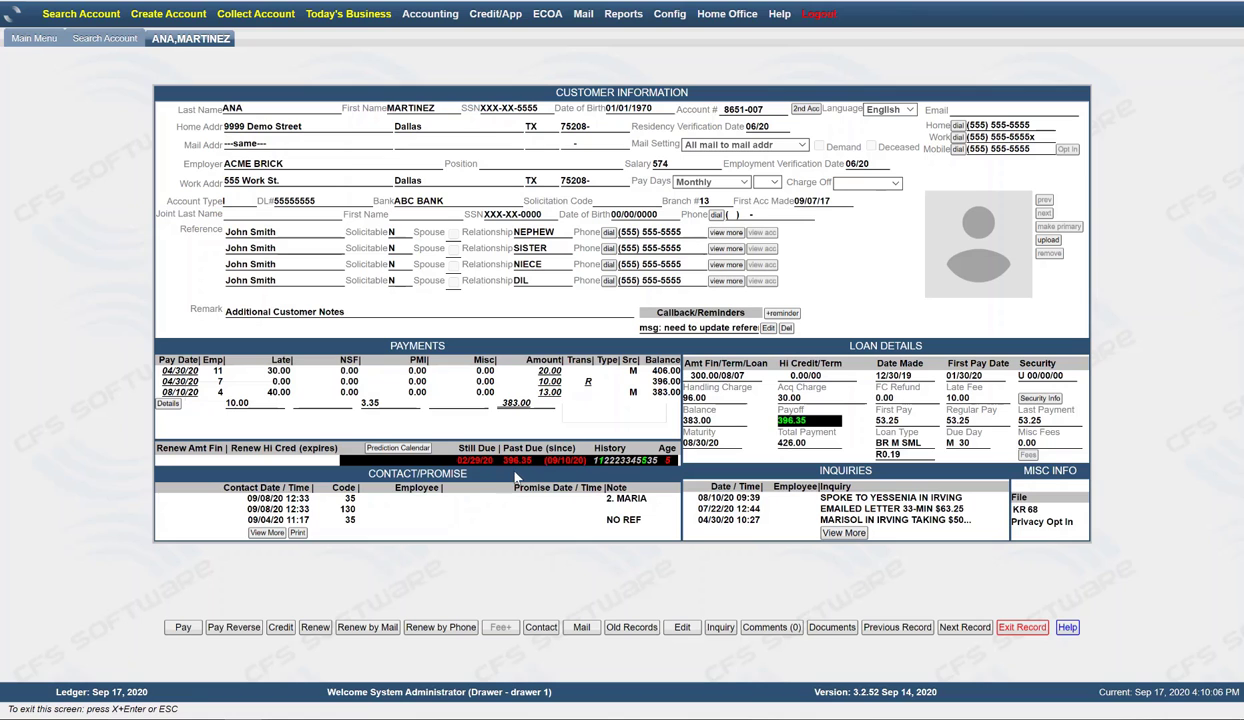
Step: Post a Money Order payment of 396.35 on the customer's loan, using the P payment receipt option
left_click(183, 627)
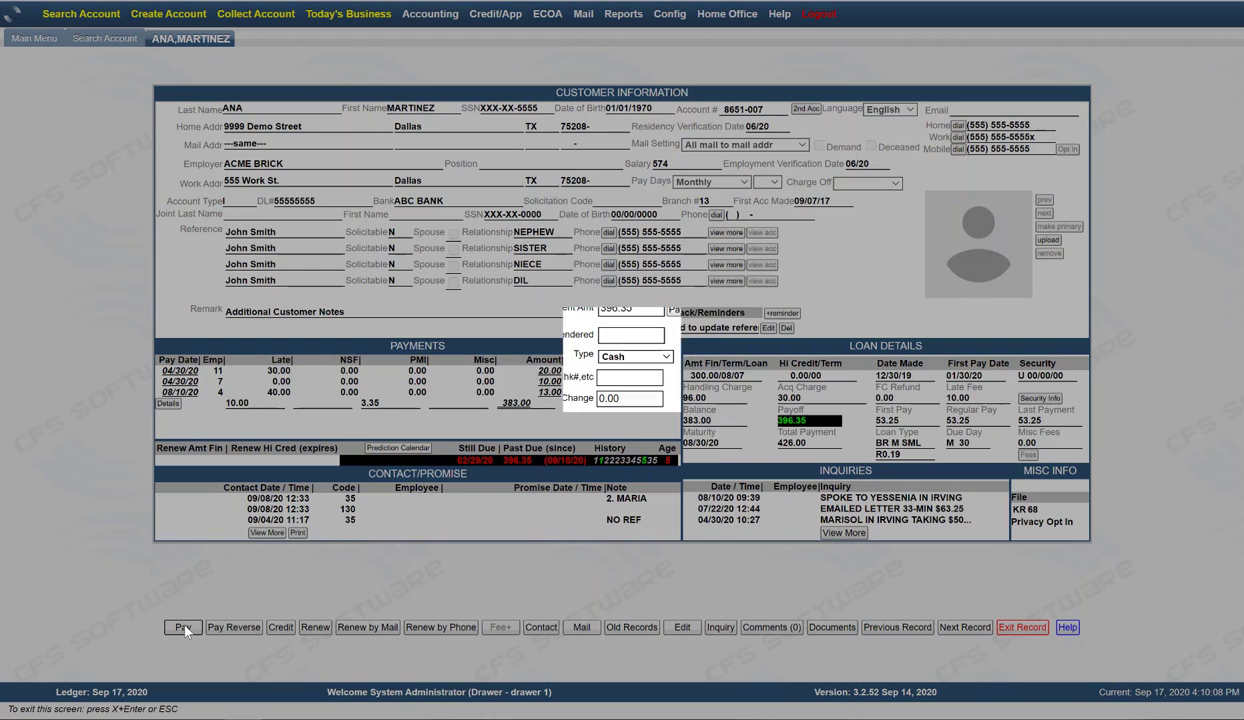
left_click(666, 358)
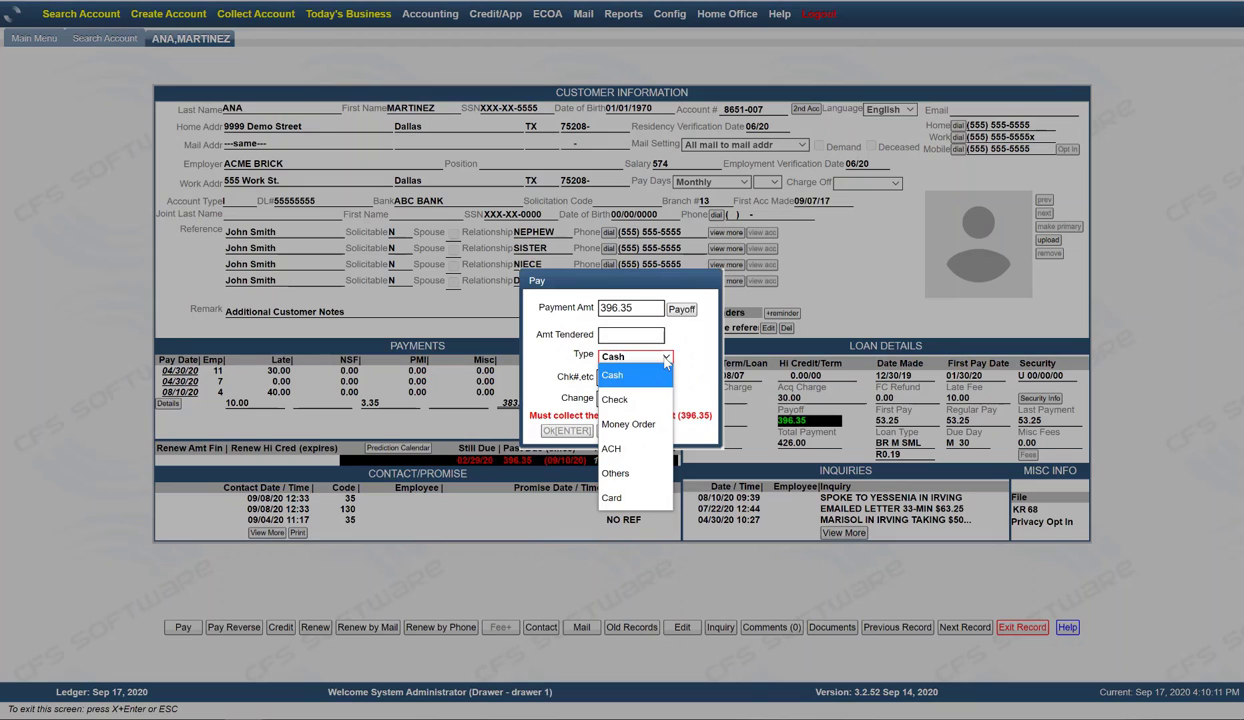
left_click(627, 423)
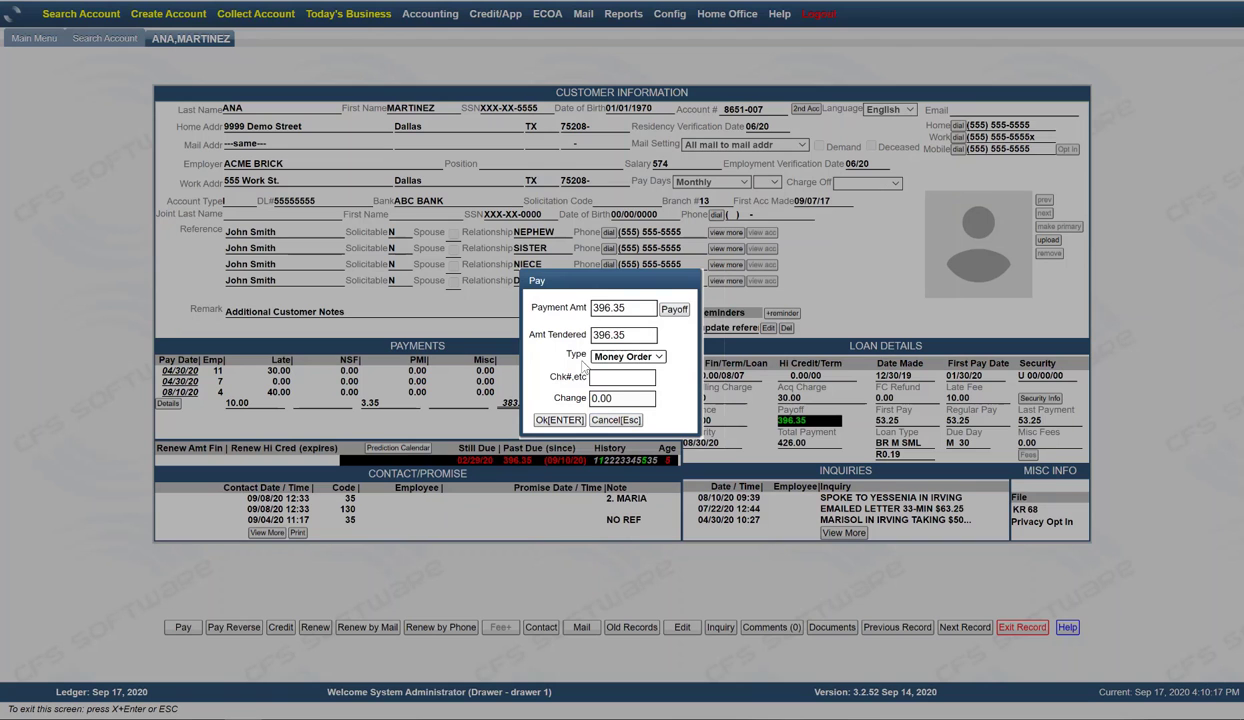
left_click(555, 420)
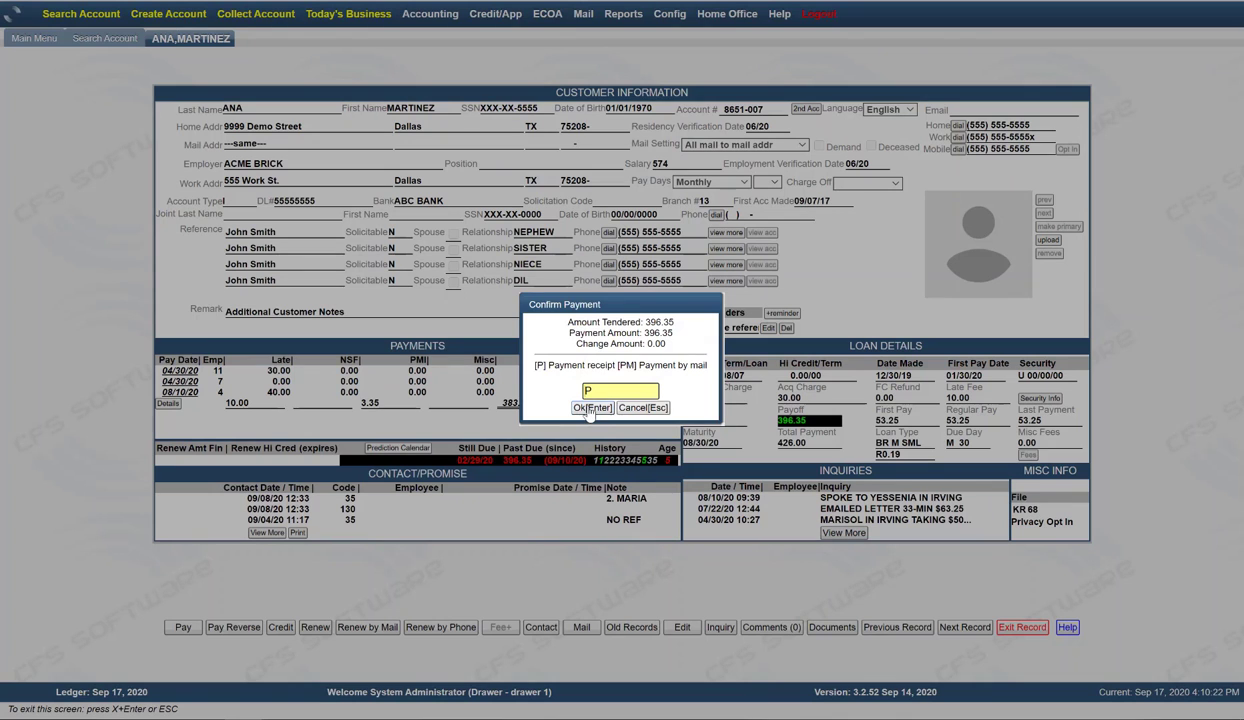
left_click(586, 410)
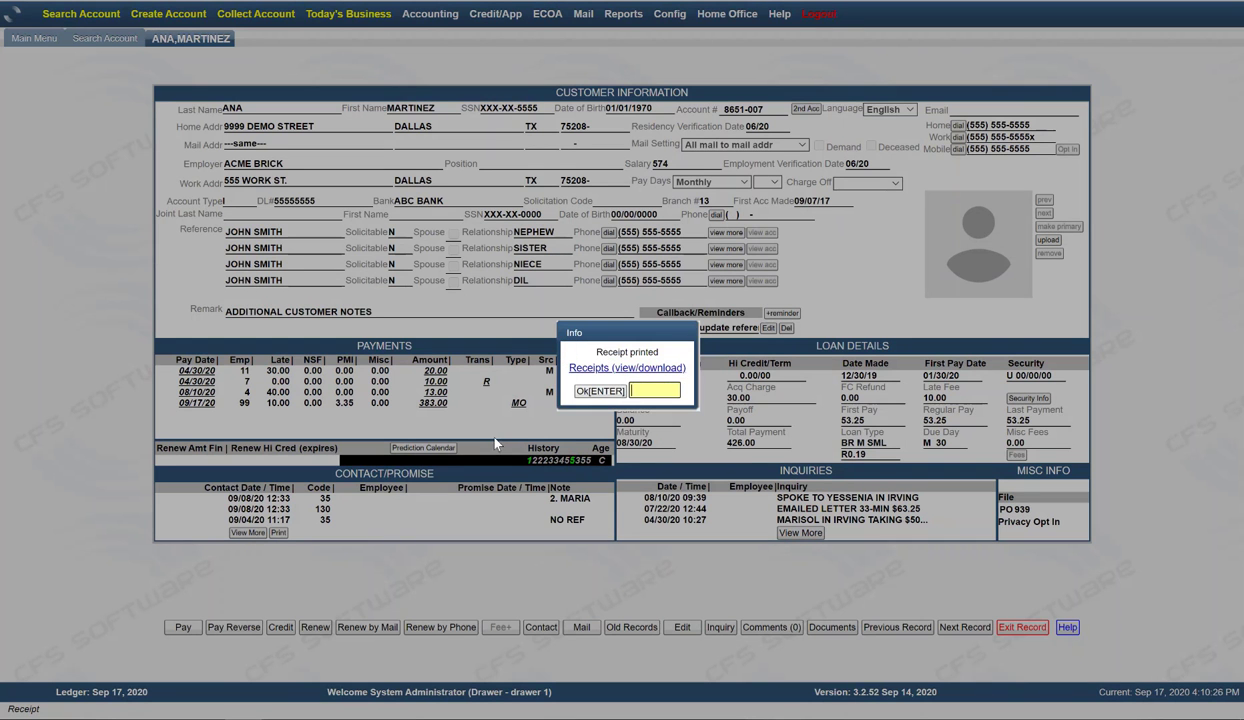
Step: View the money order payment receipt, close it, and acknowledge the receipt, saved-record and paid-out notices
left_click(592, 370)
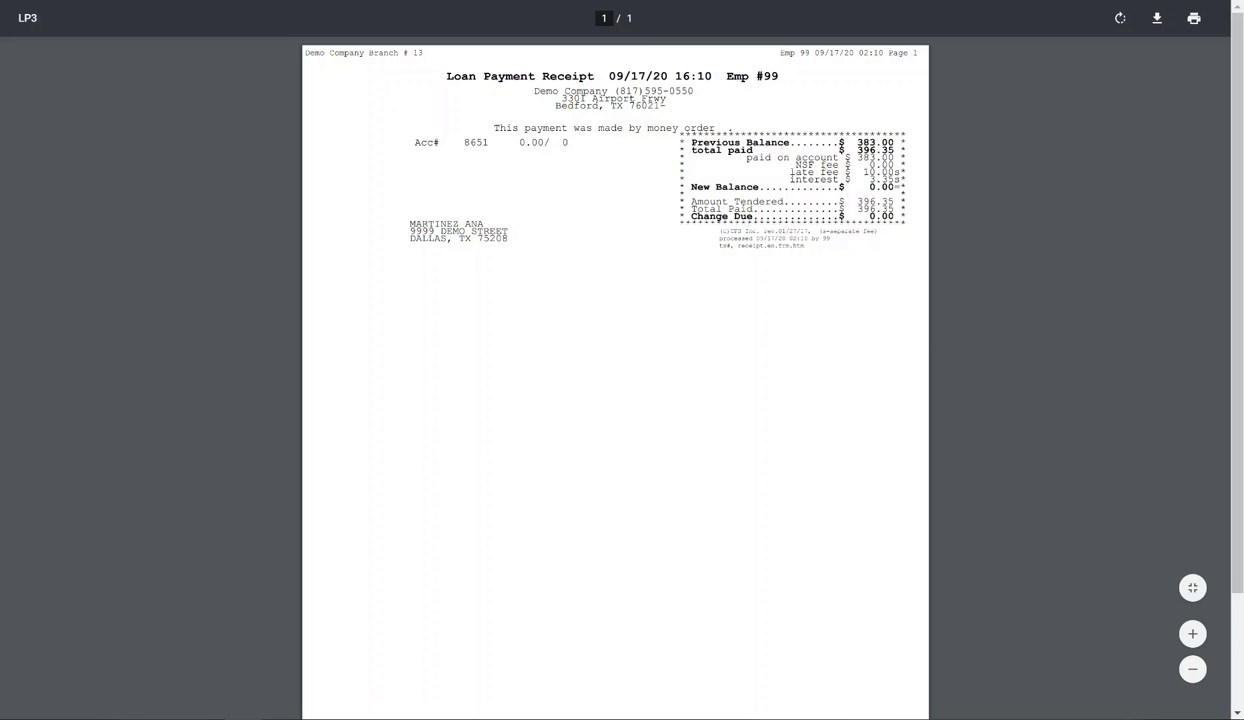
left_click(359, 0)
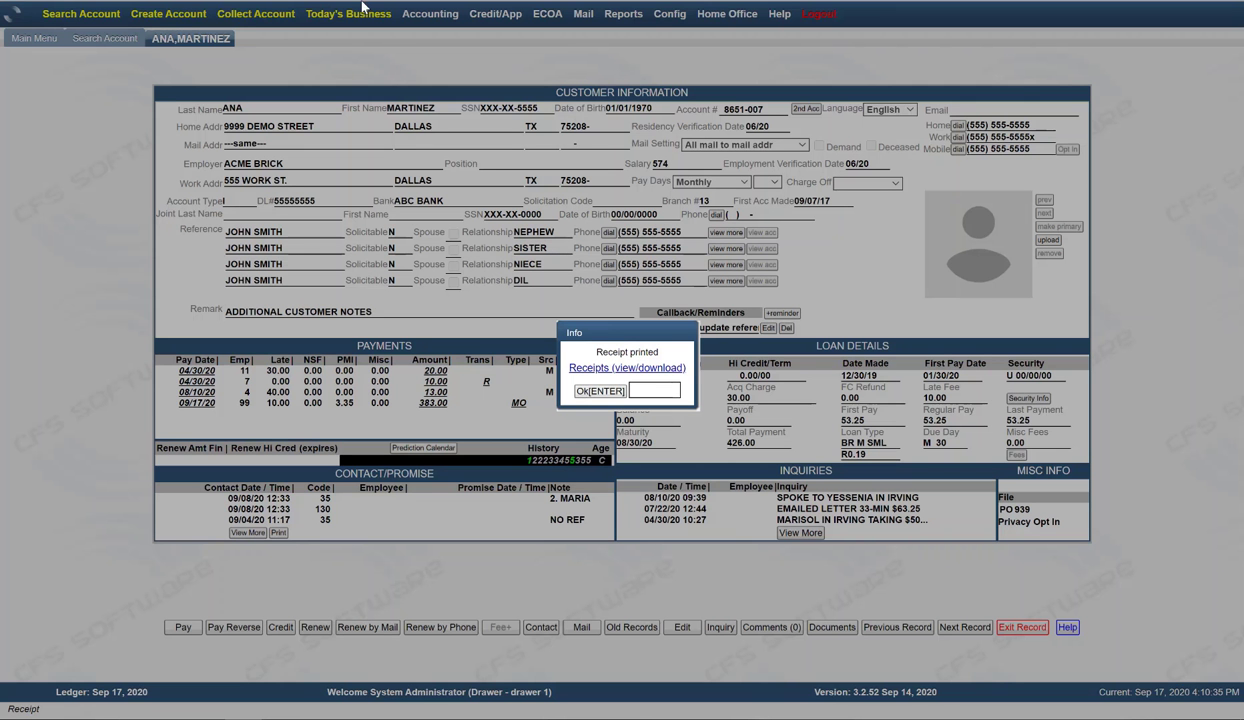
left_click(590, 390)
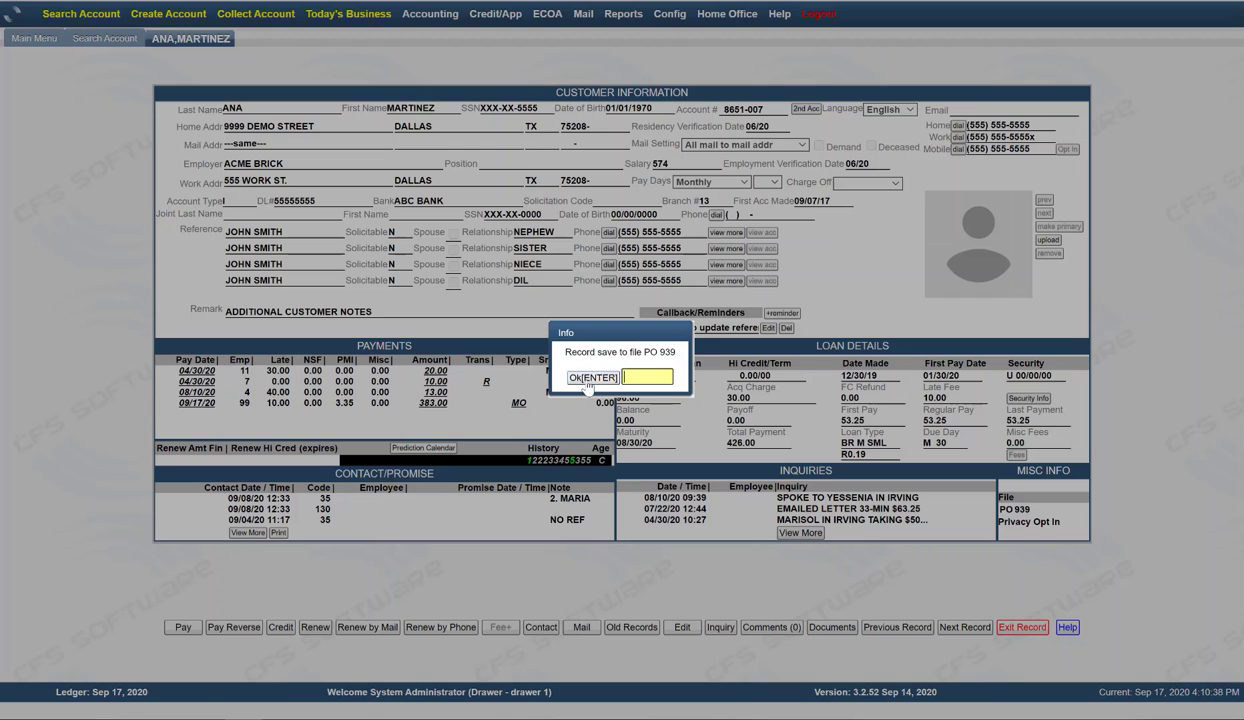
left_click(593, 377)
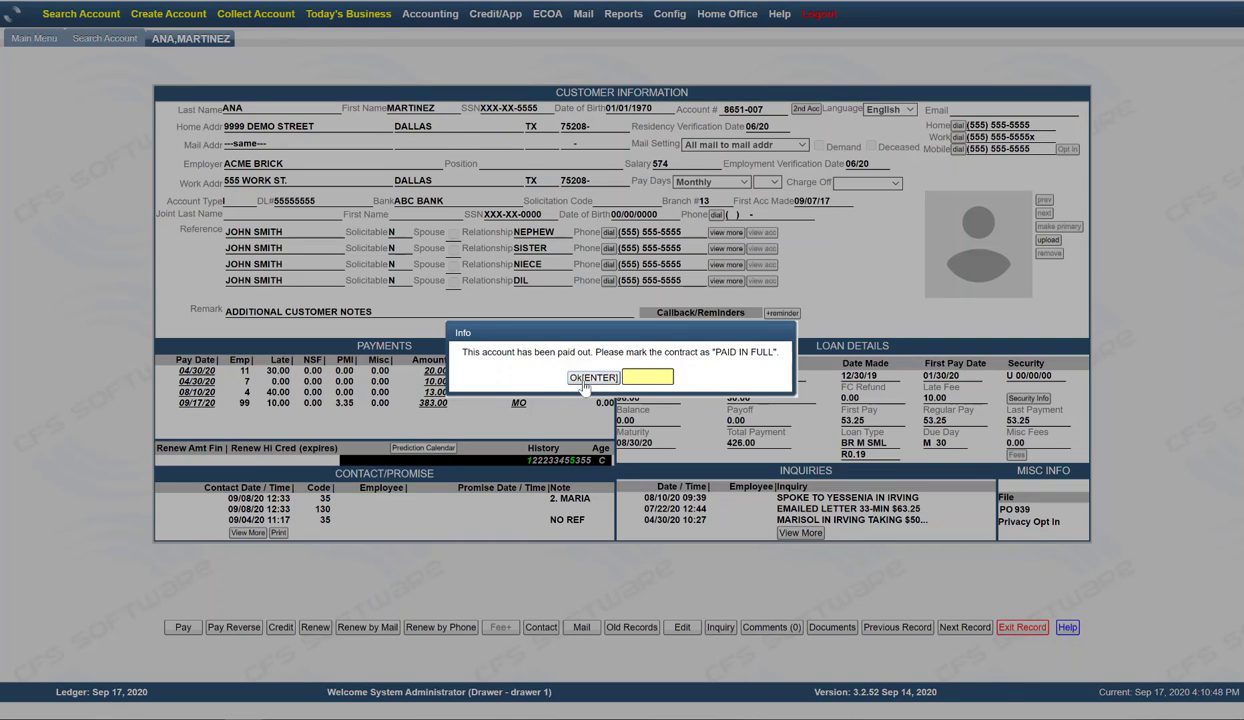
left_click(584, 381)
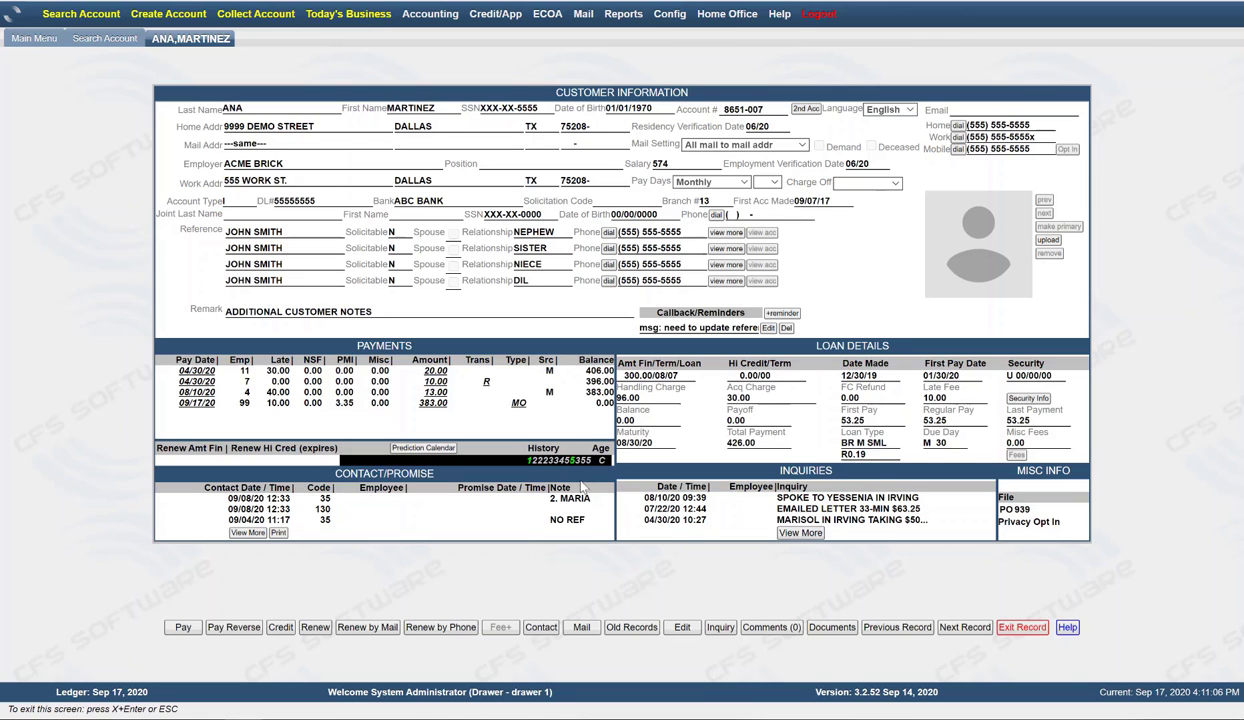
Step: Leave the customer record and account search, review today's transactions in the loan register, and exit the register
left_click(1003, 625)
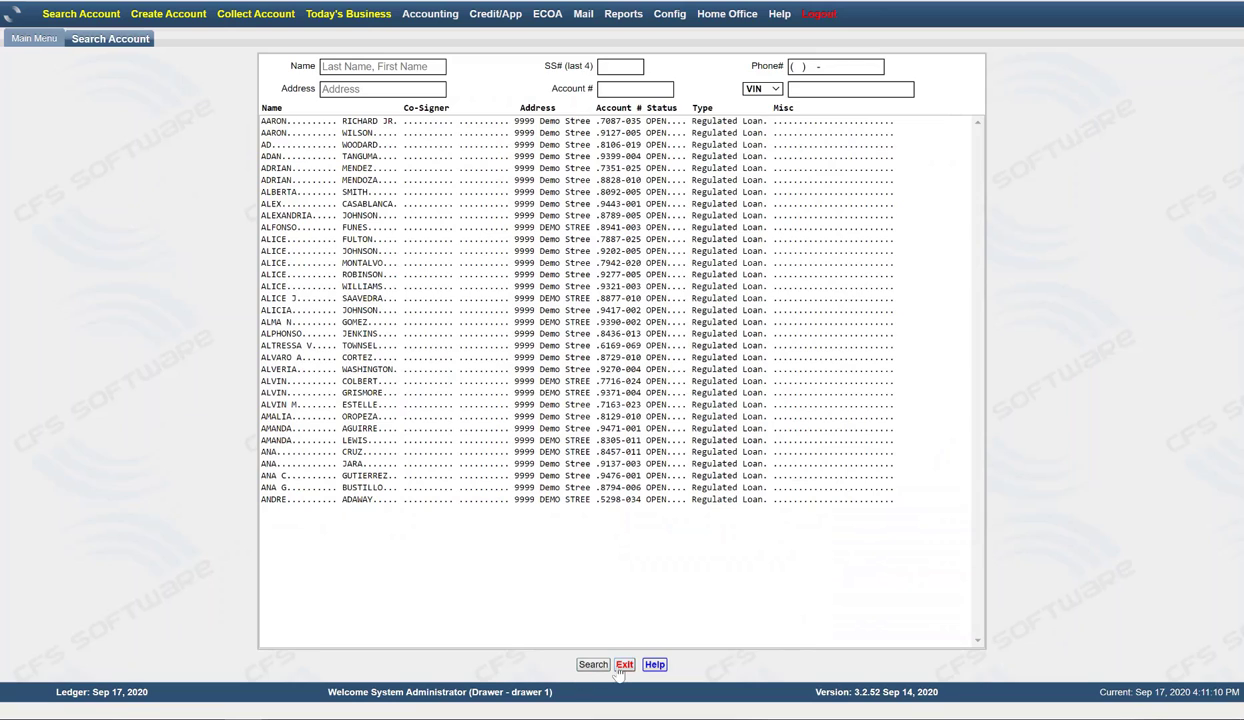
left_click(623, 664)
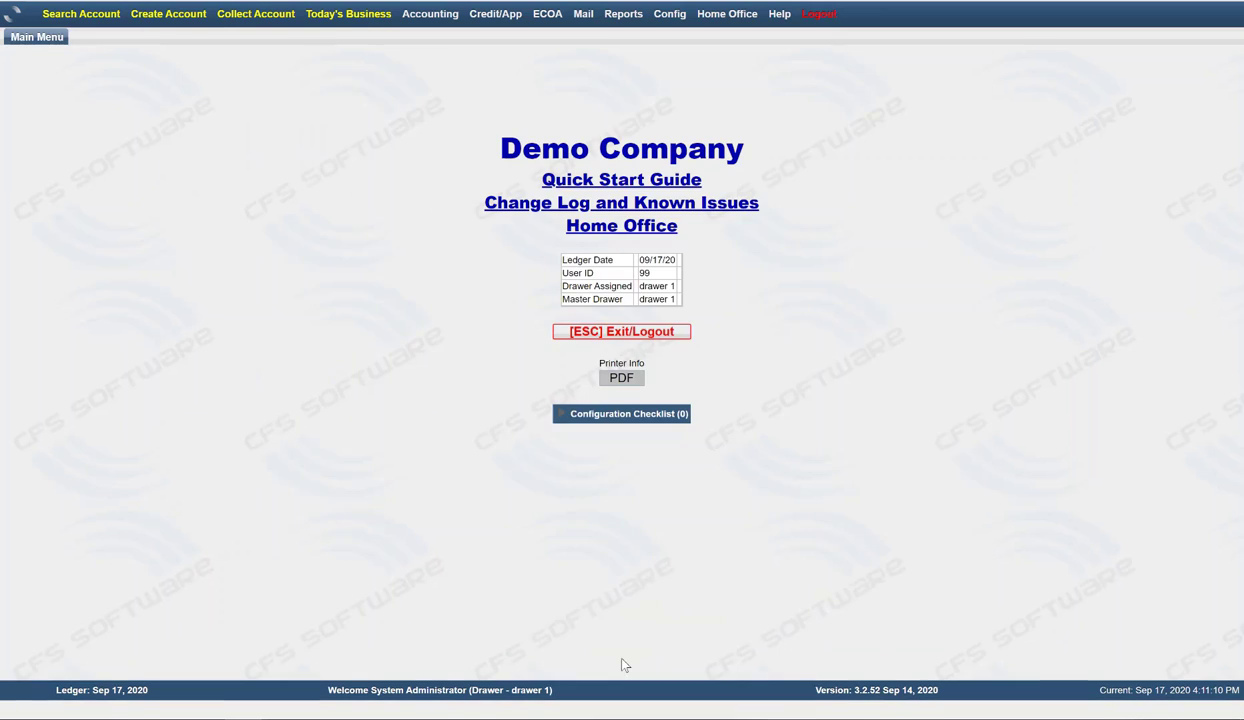
left_click(343, 26)
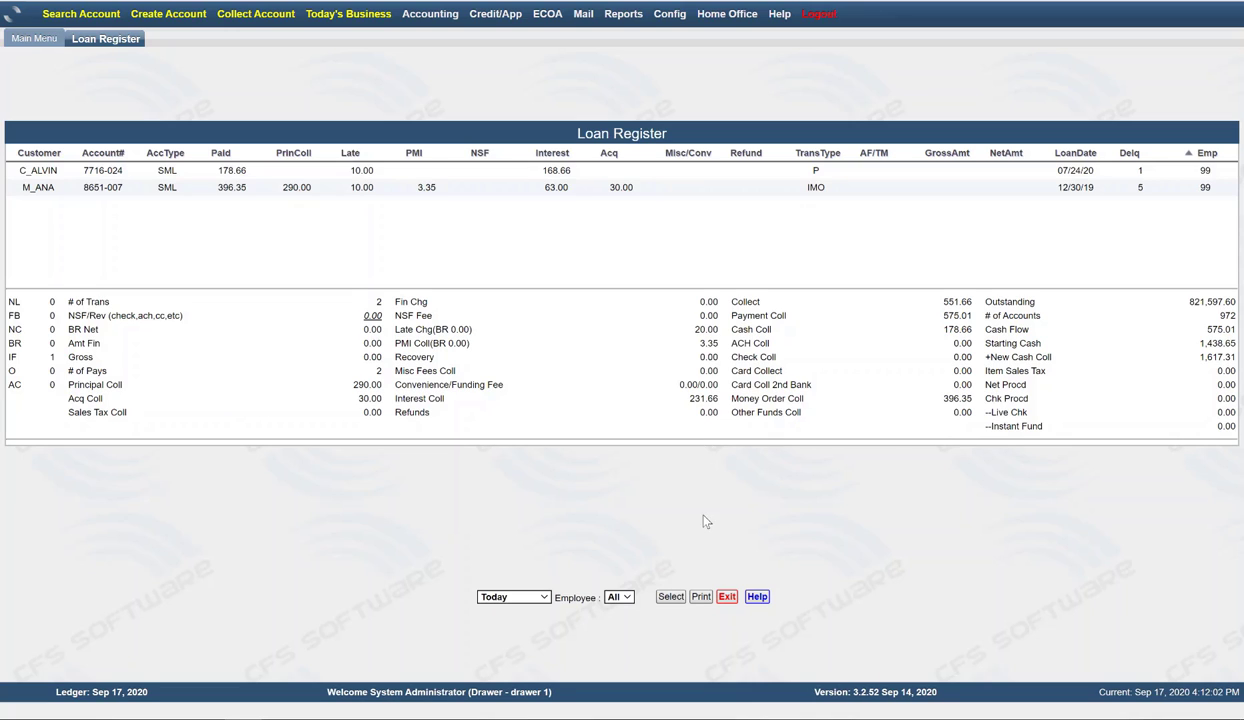
left_click(726, 596)
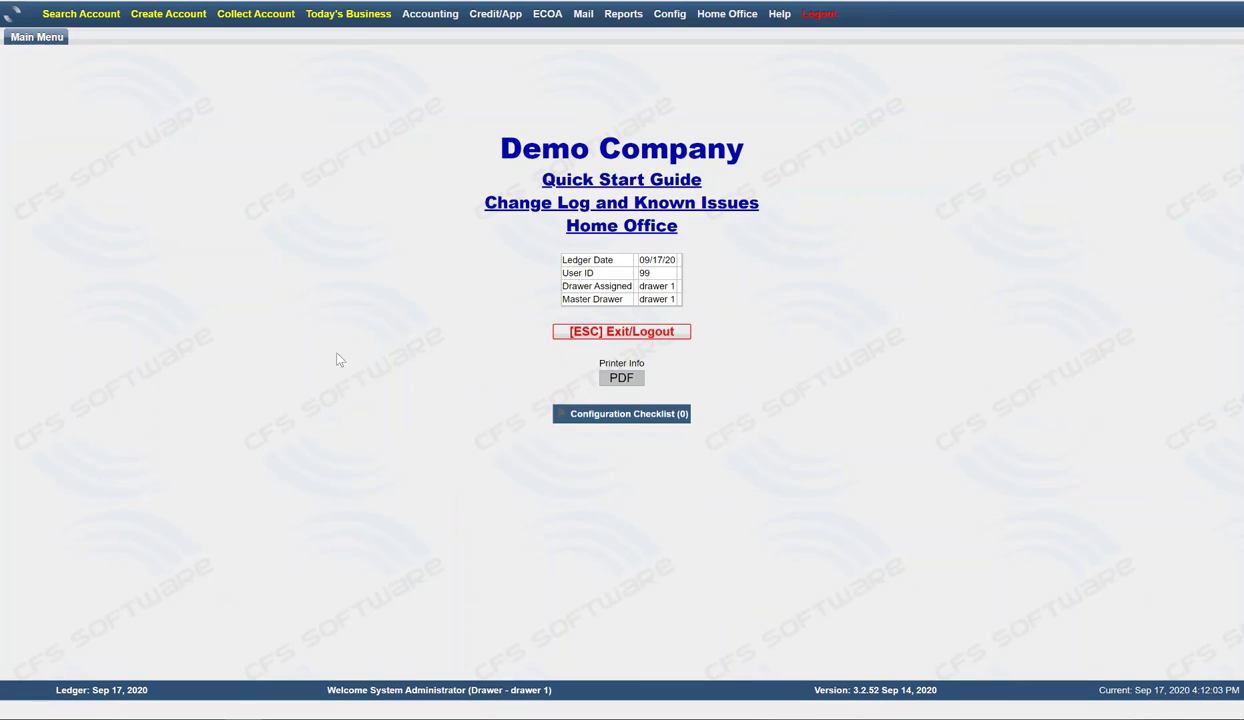
Step: List all accounts, open the 29th customer's record, dismiss the received ml-doc reminder, and move on to the next record
left_click(62, 16)
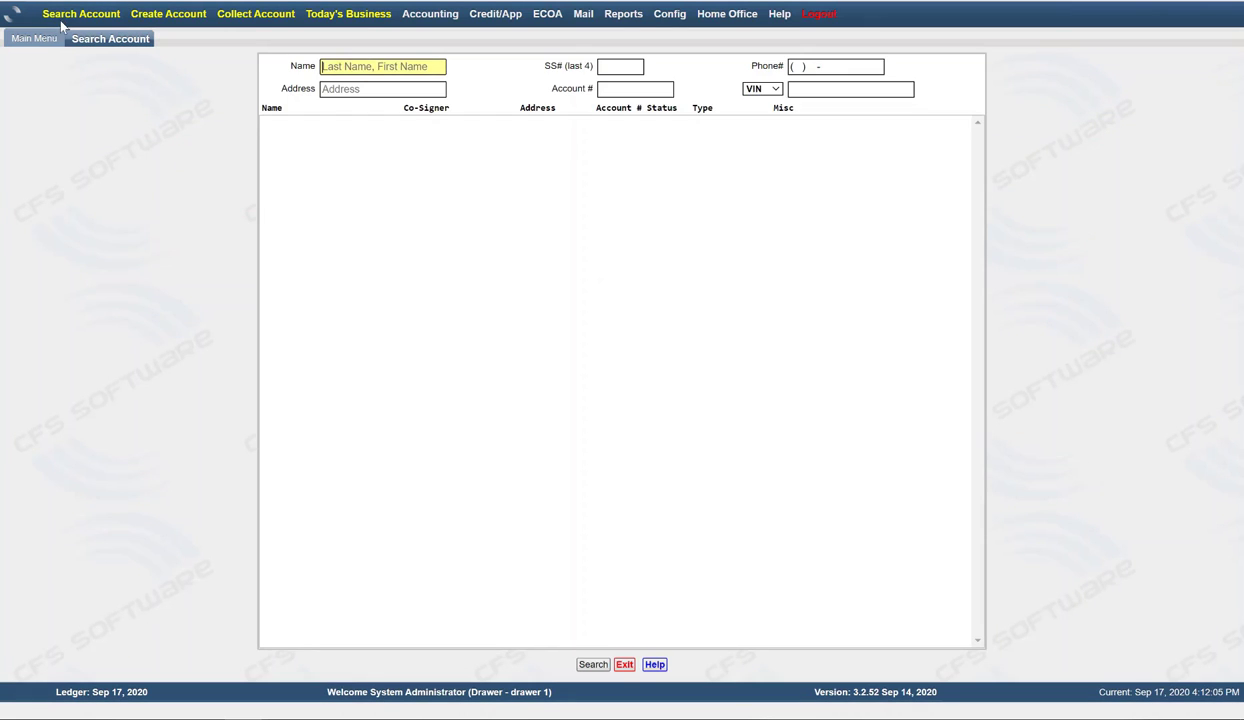
left_click(388, 65)
key("Return")
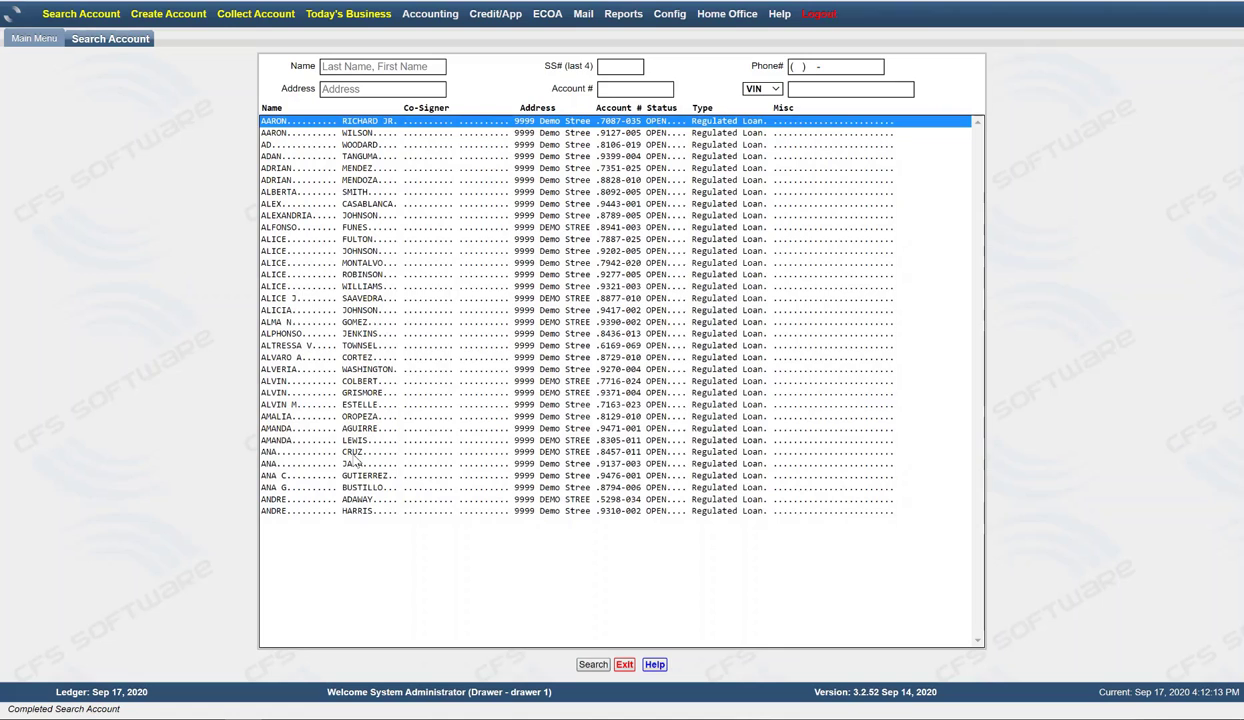
left_click(352, 452)
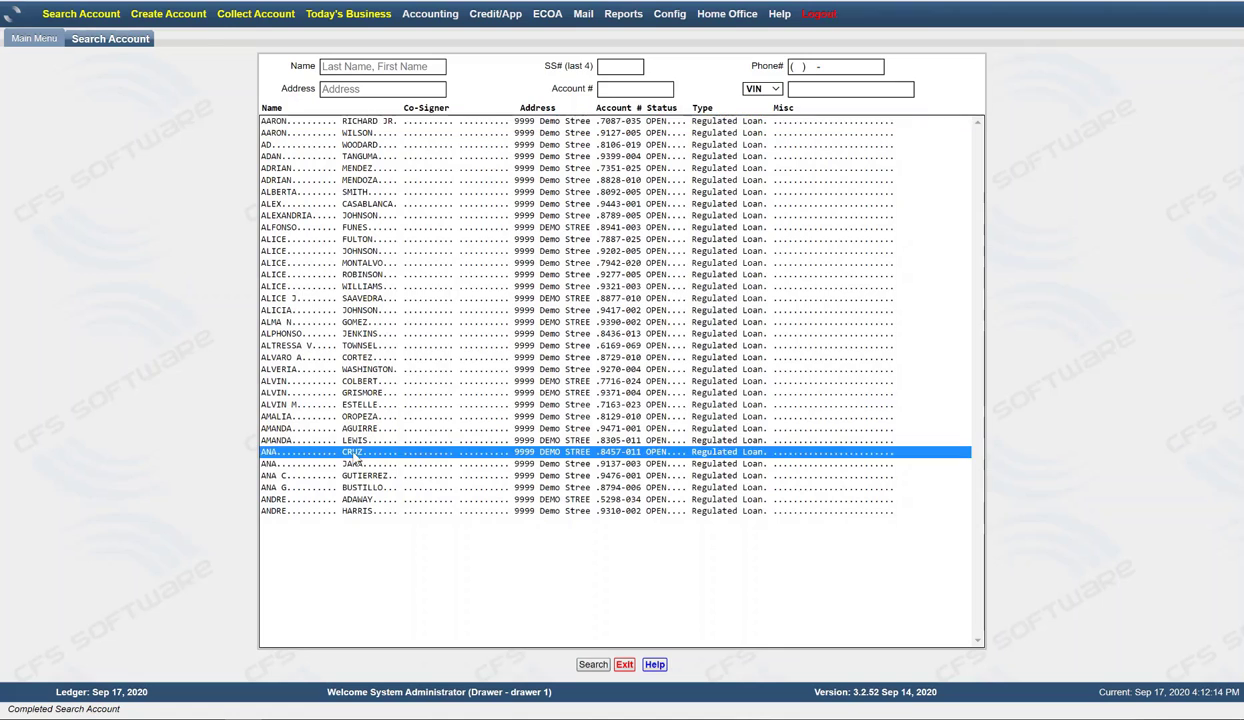
double_click(352, 455)
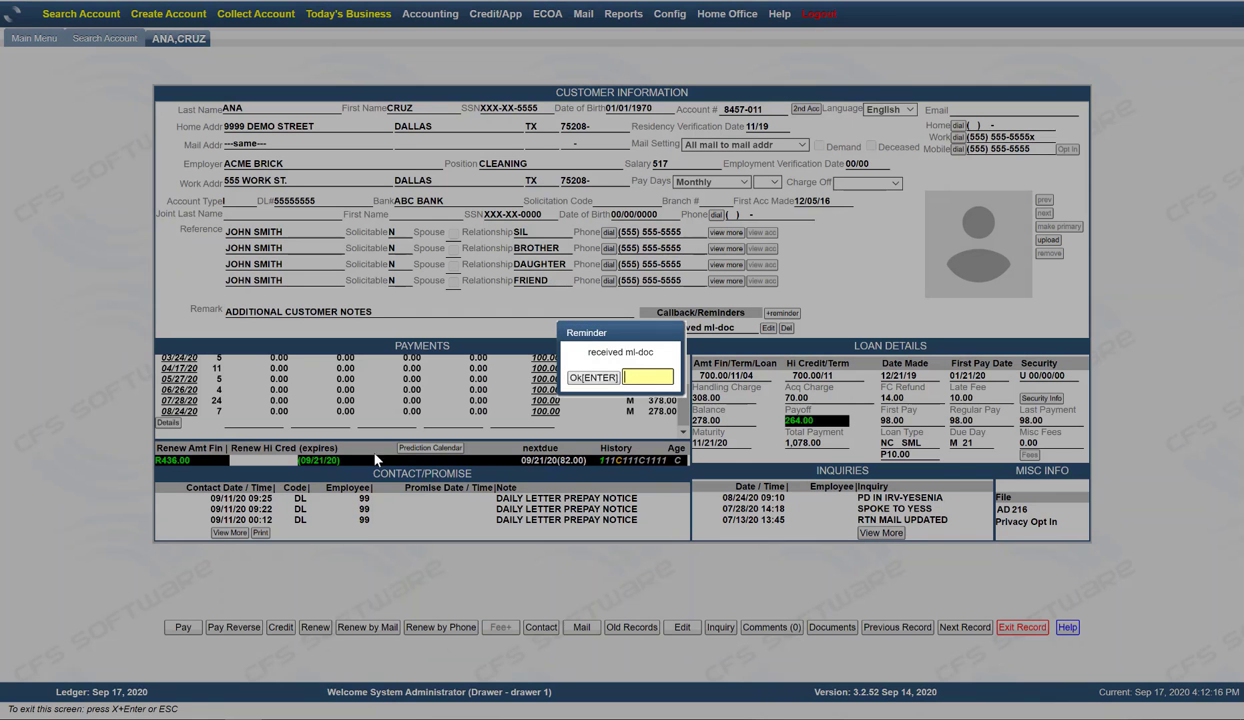
left_click(591, 378)
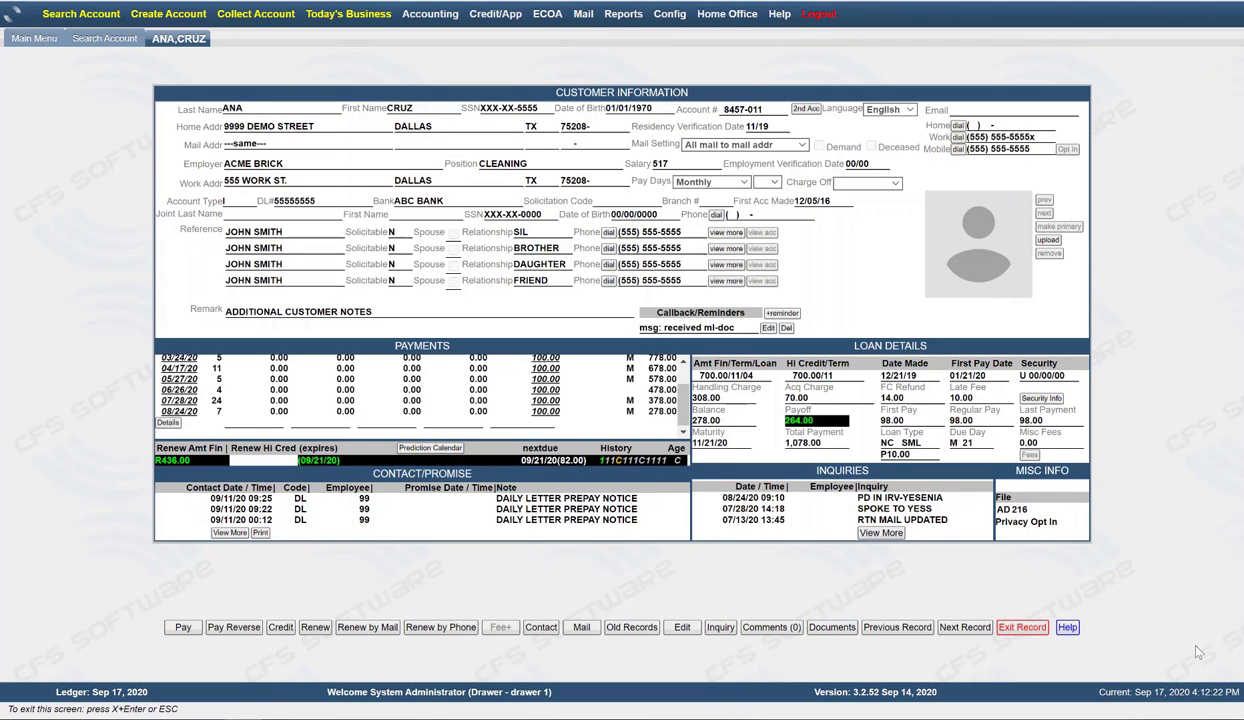
left_click(966, 629)
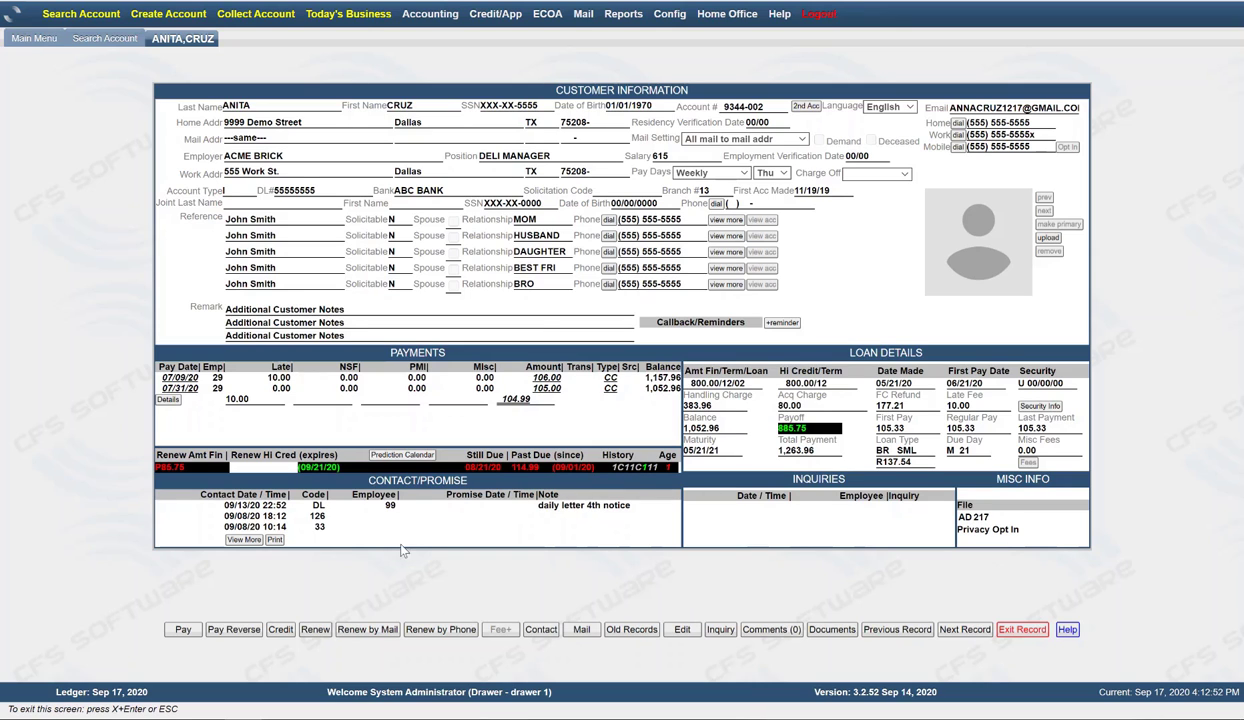
Step: Post a Check payment of 114.99 on the customer's loan with the P payment receipt option, and acknowledge the receipt notice
left_click(182, 630)
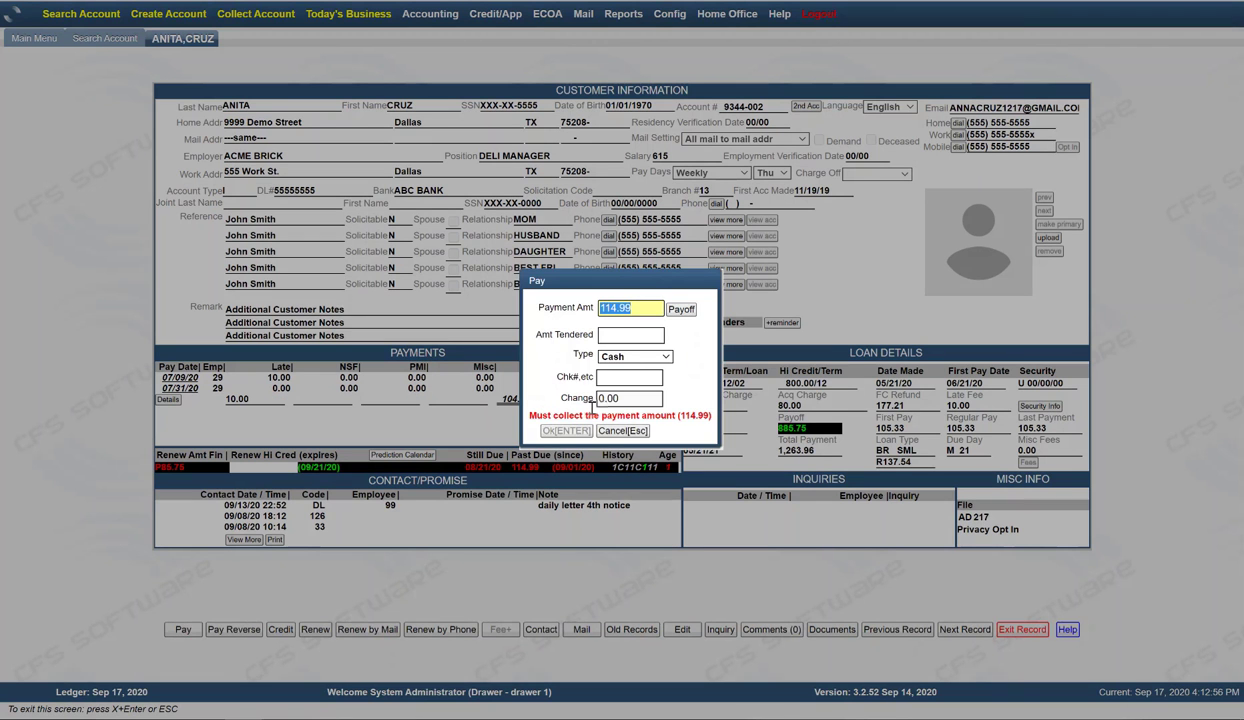
left_click(652, 356)
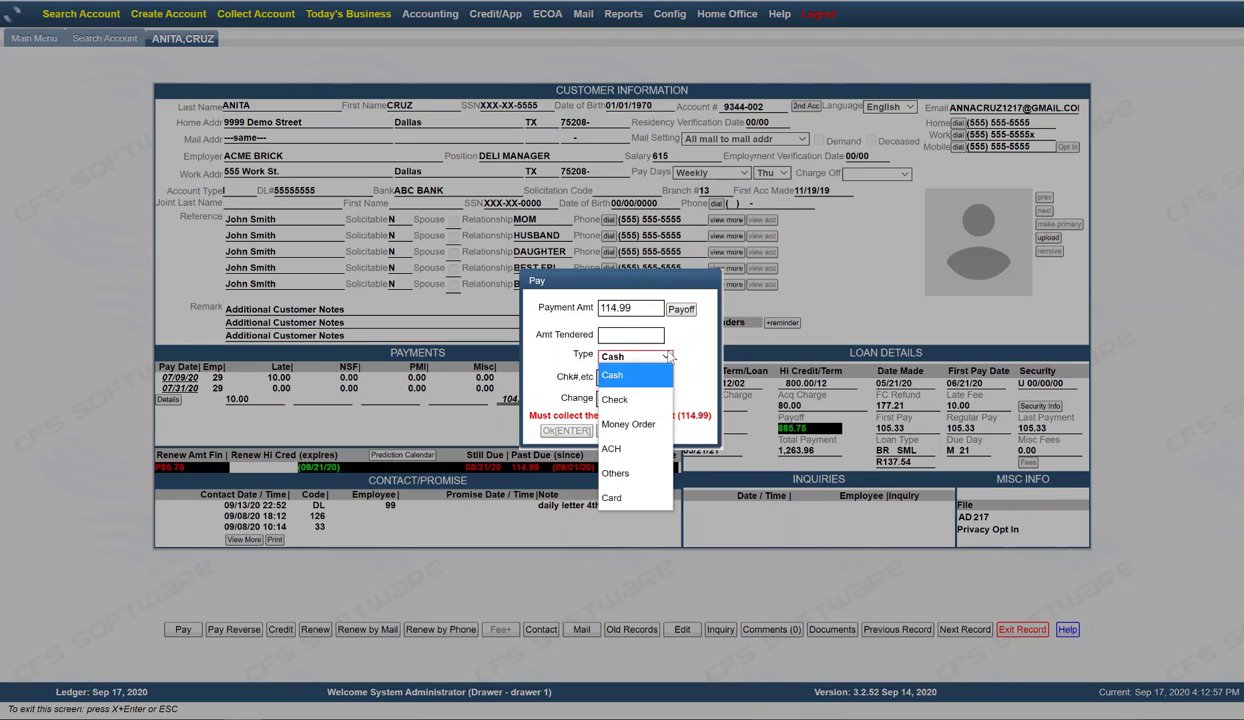
left_click(636, 401)
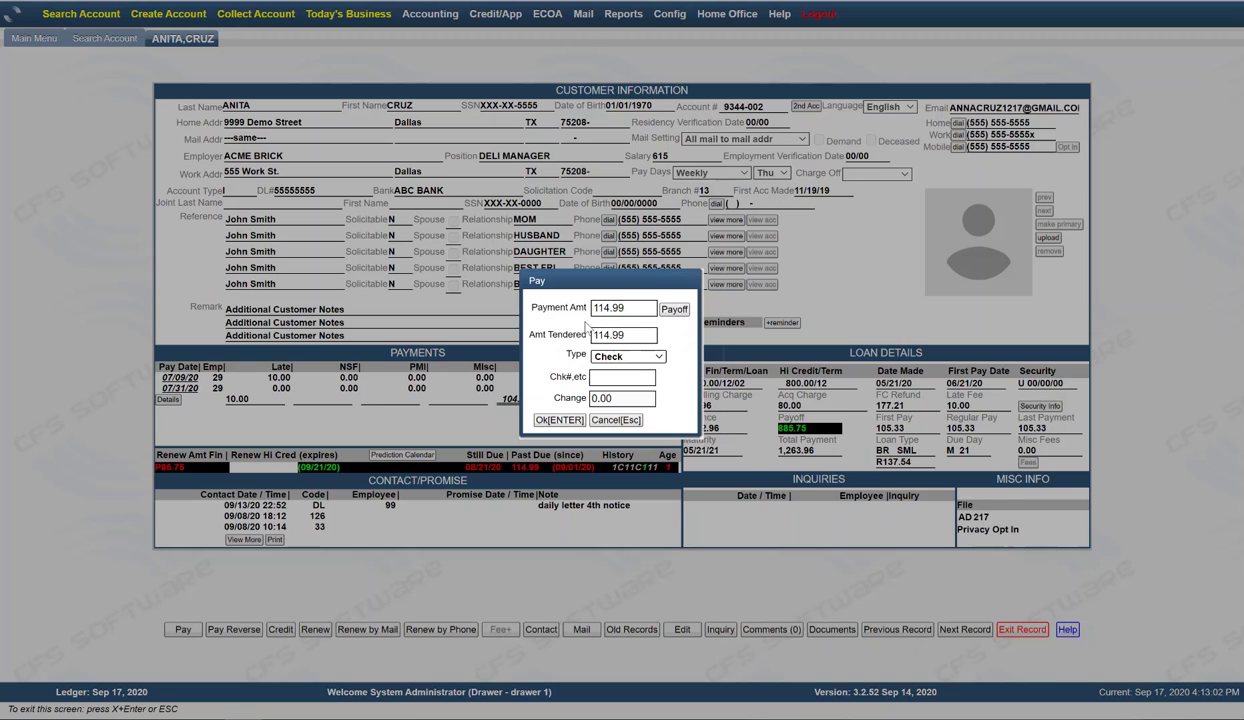
left_click(549, 425)
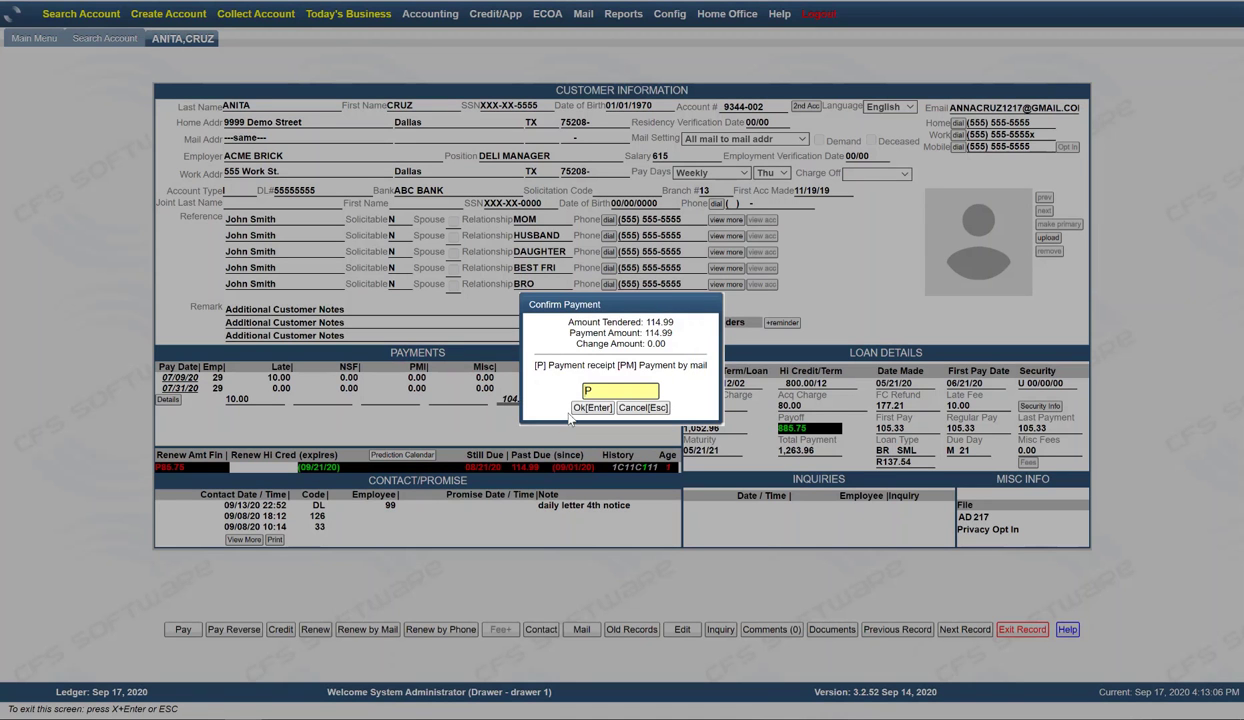
type("P")
left_click(588, 408)
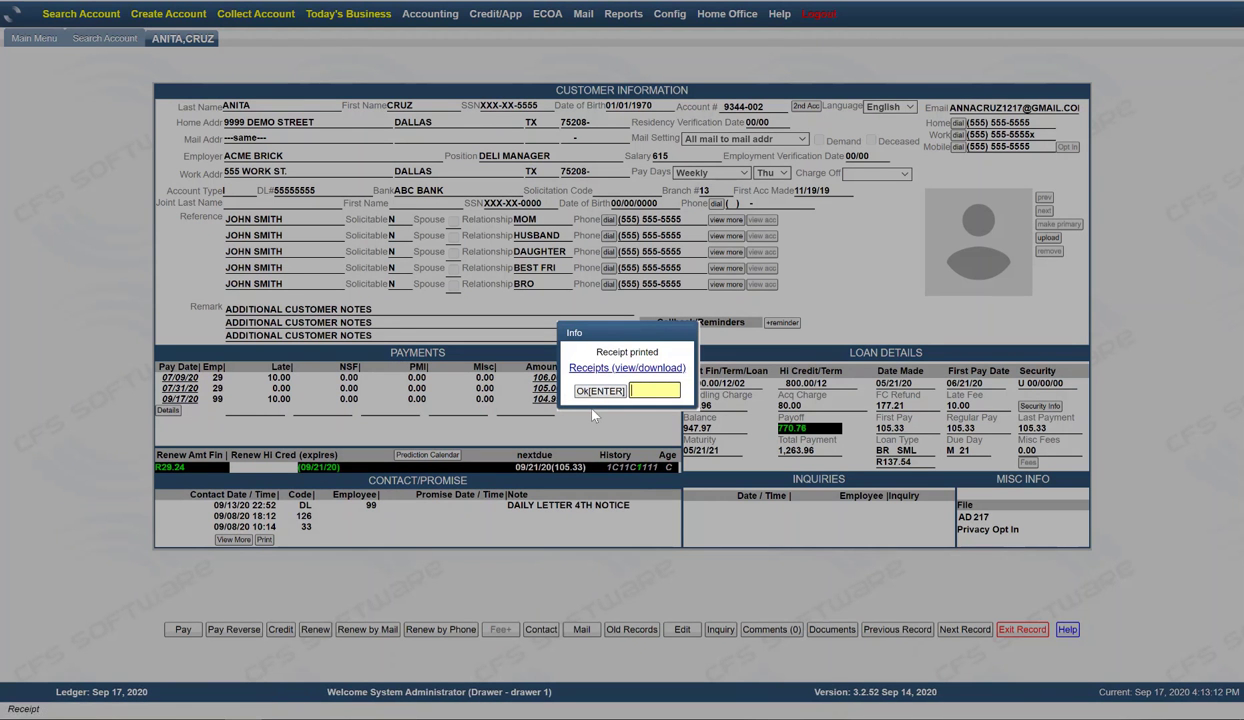
left_click(586, 391)
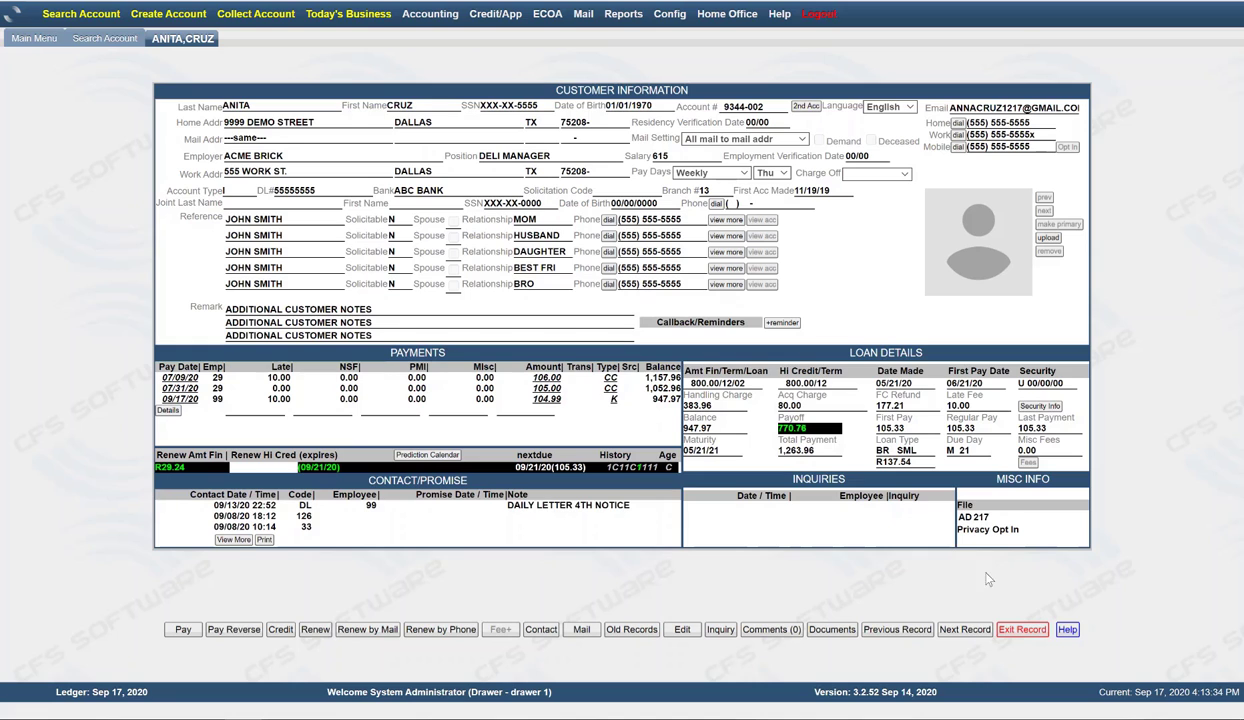
Step: Exit the customer record and account search, and review the day's payments and transaction types in the loan register
left_click(1012, 629)
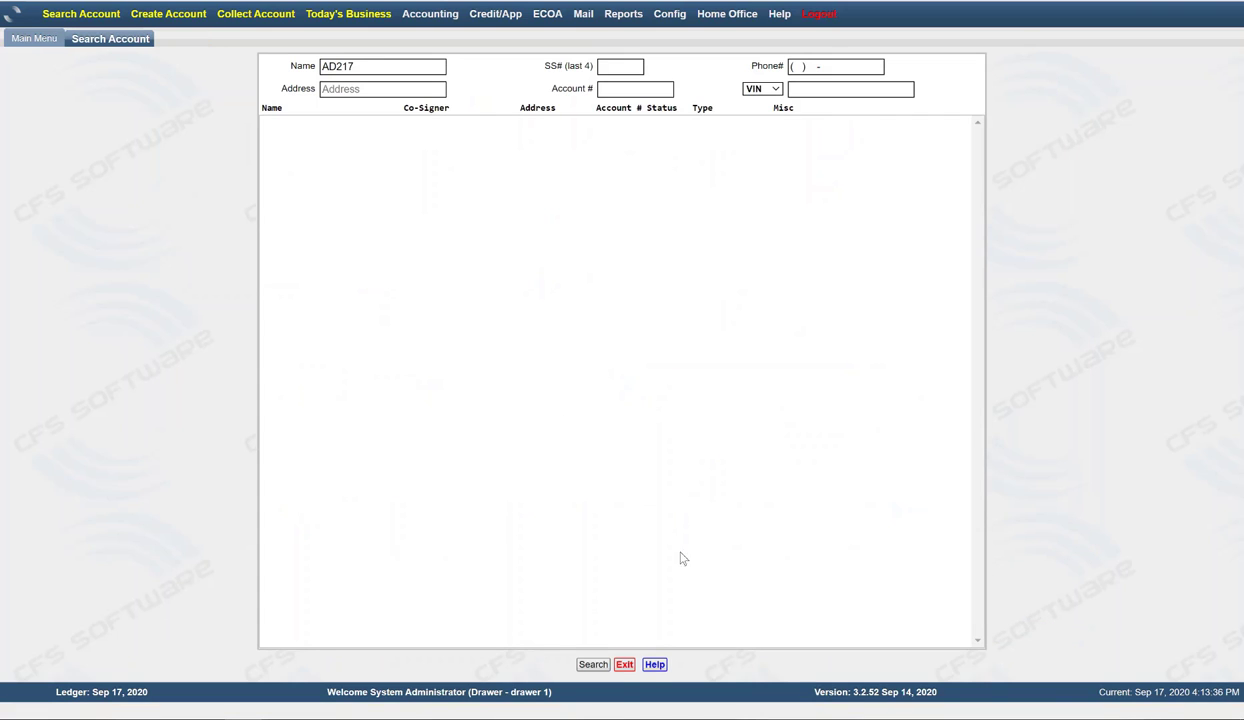
left_click(624, 664)
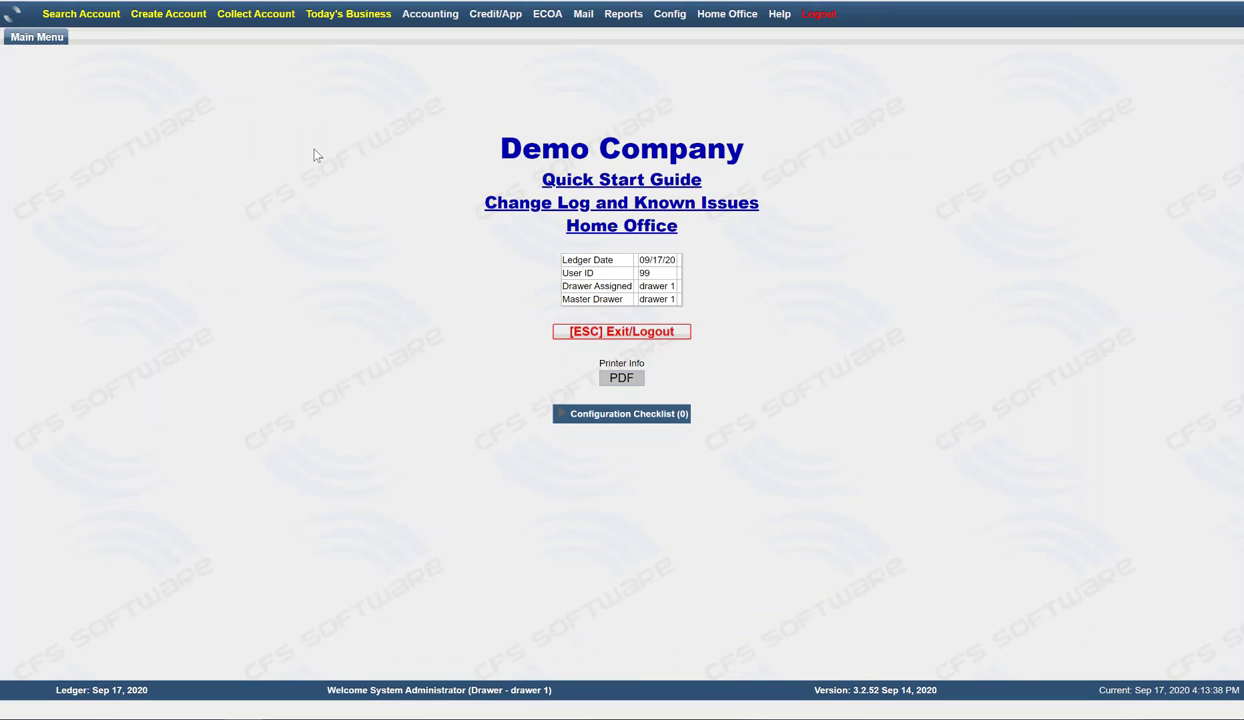
left_click(341, 14)
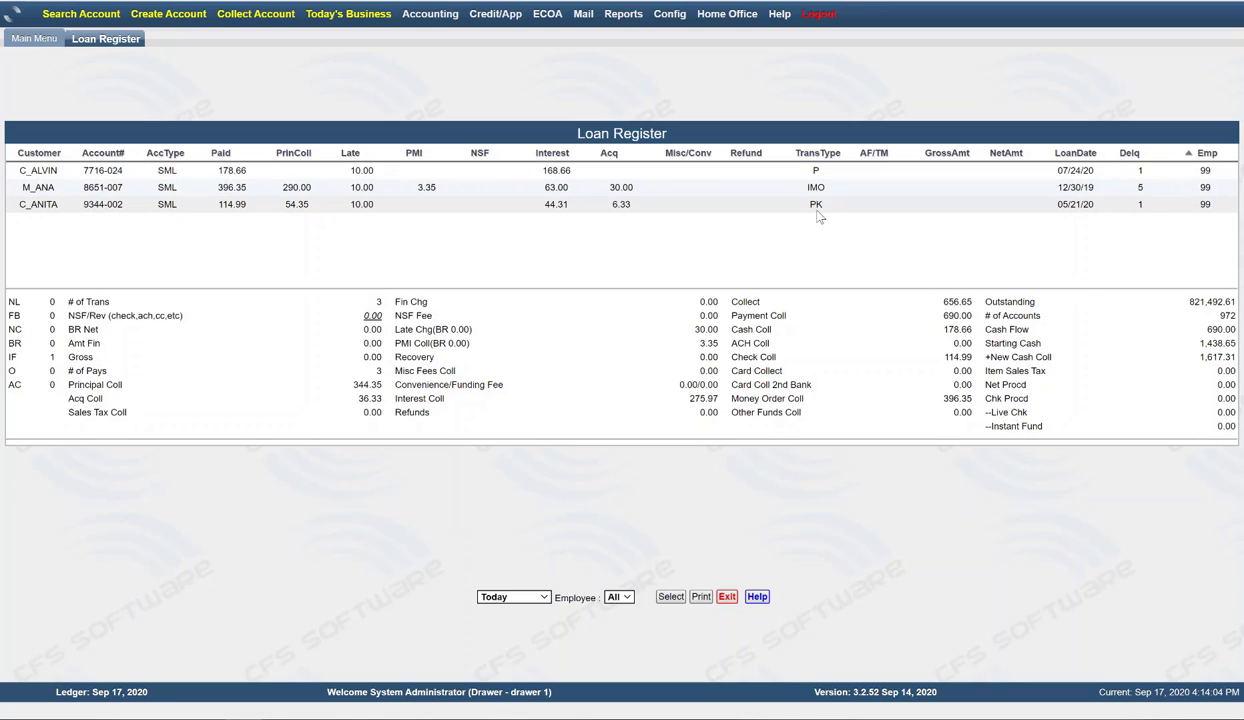
Step: Read through the loan register's help article on the LP3 Training Site
left_click(759, 598)
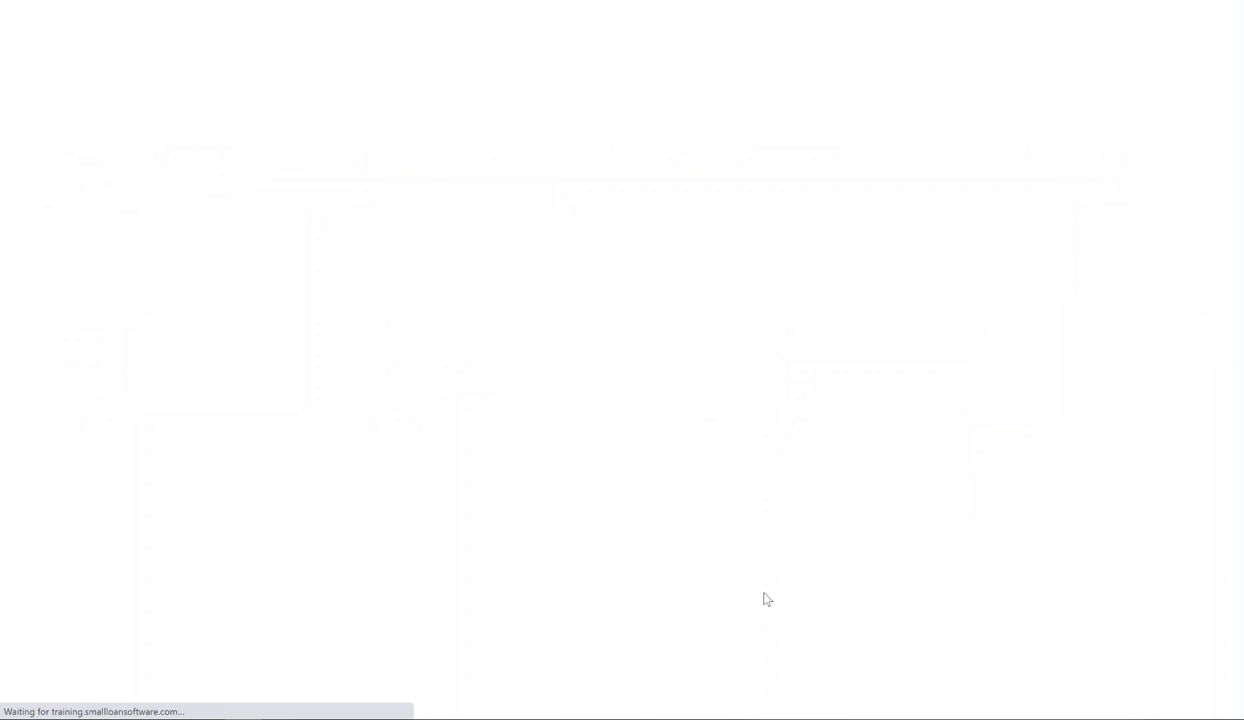
scroll(386, 460, "down", 1)
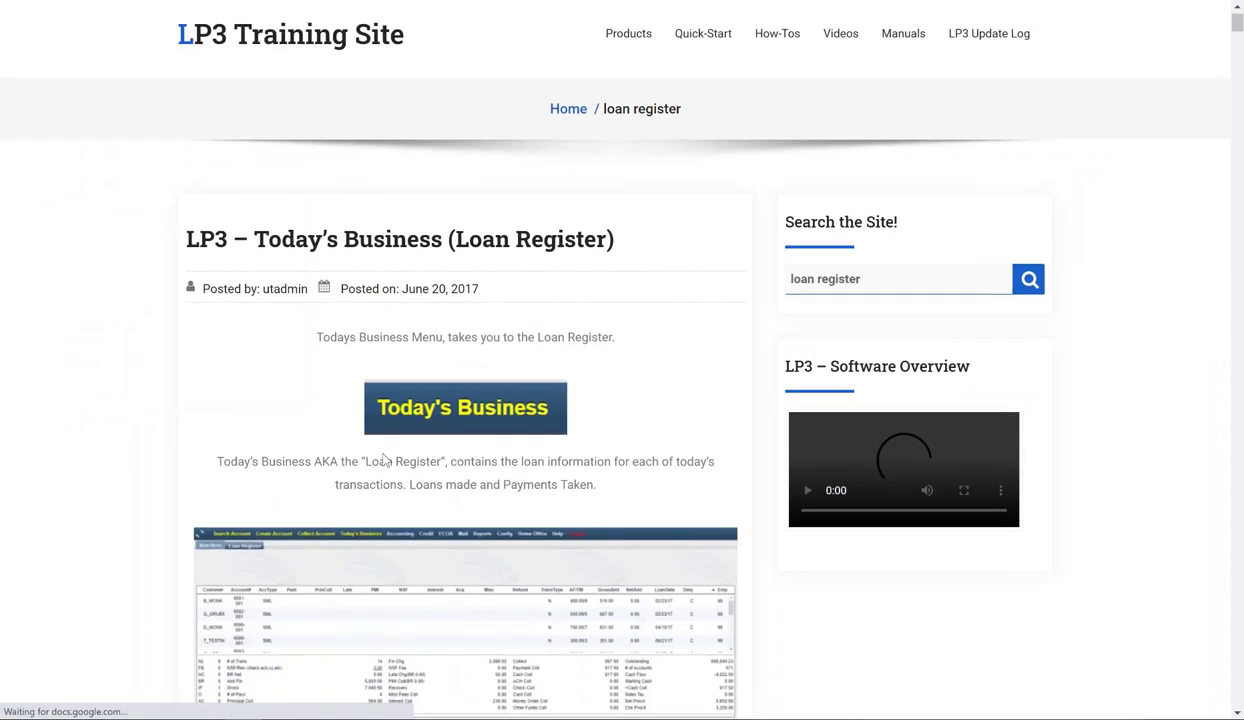
scroll(386, 460, "down", 10)
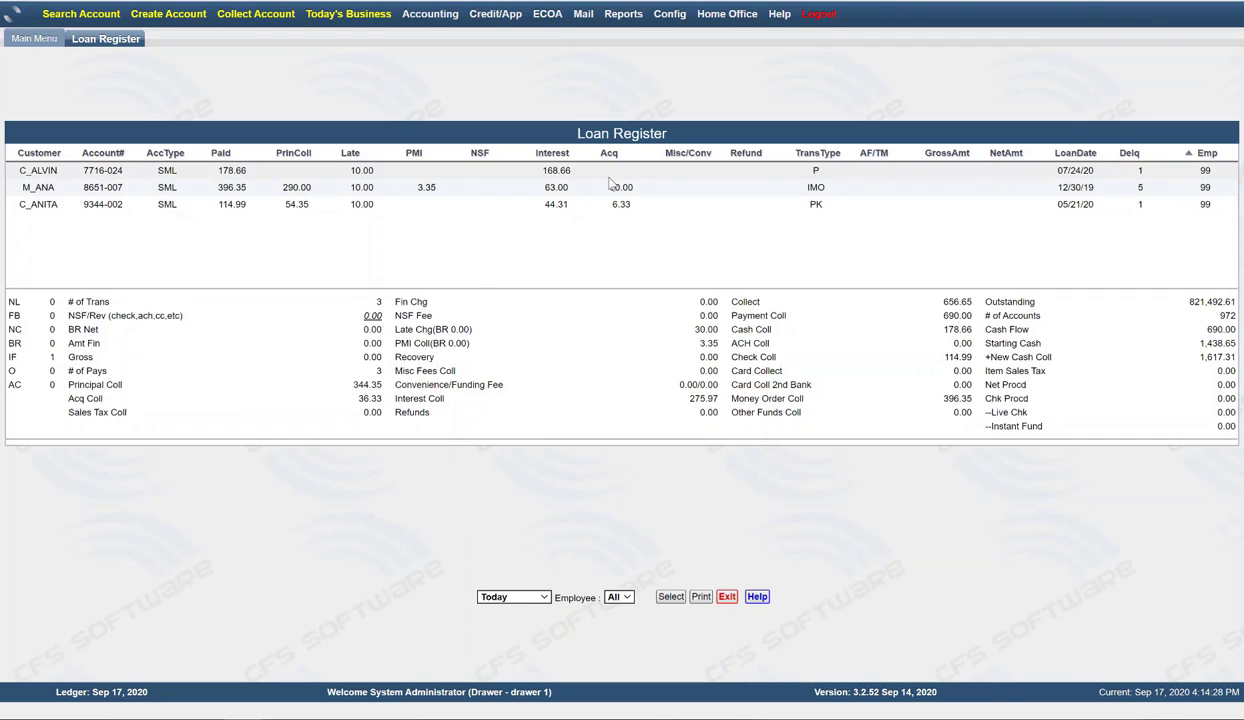
Step: Review today's transactions in the Drawer Register, then exit both the drawer register and the loan register
mouse_move(416, 14)
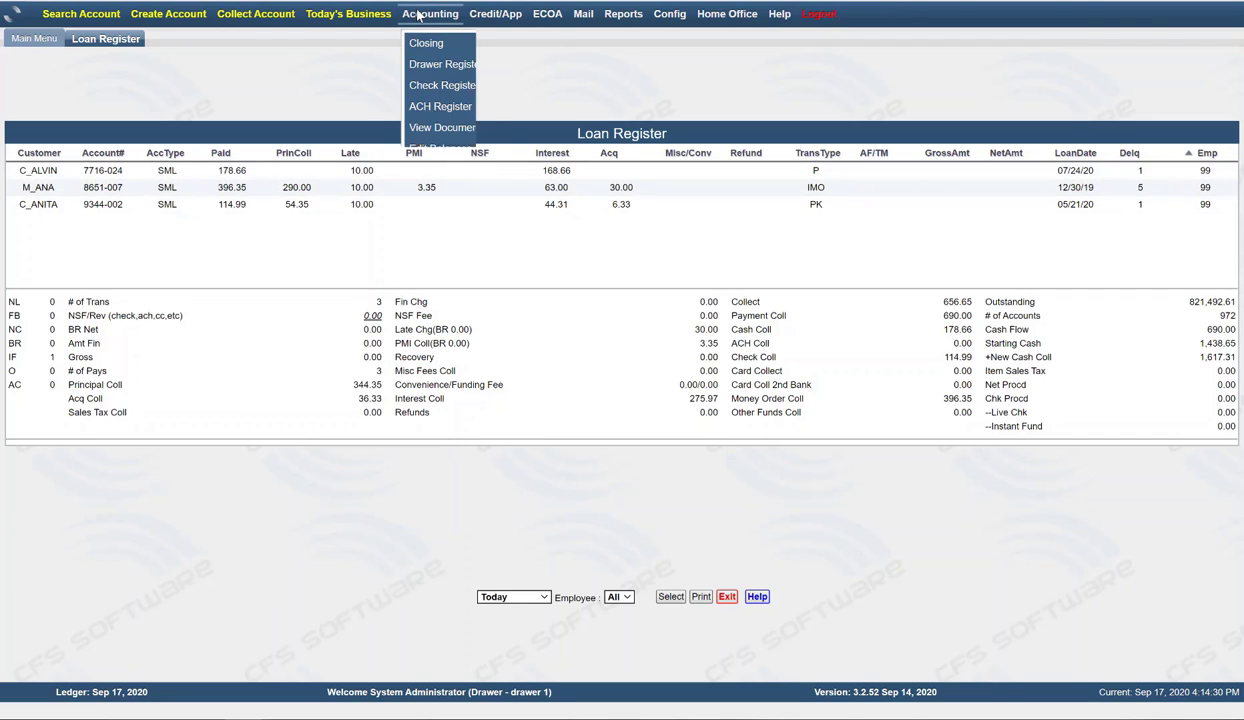
left_click(444, 63)
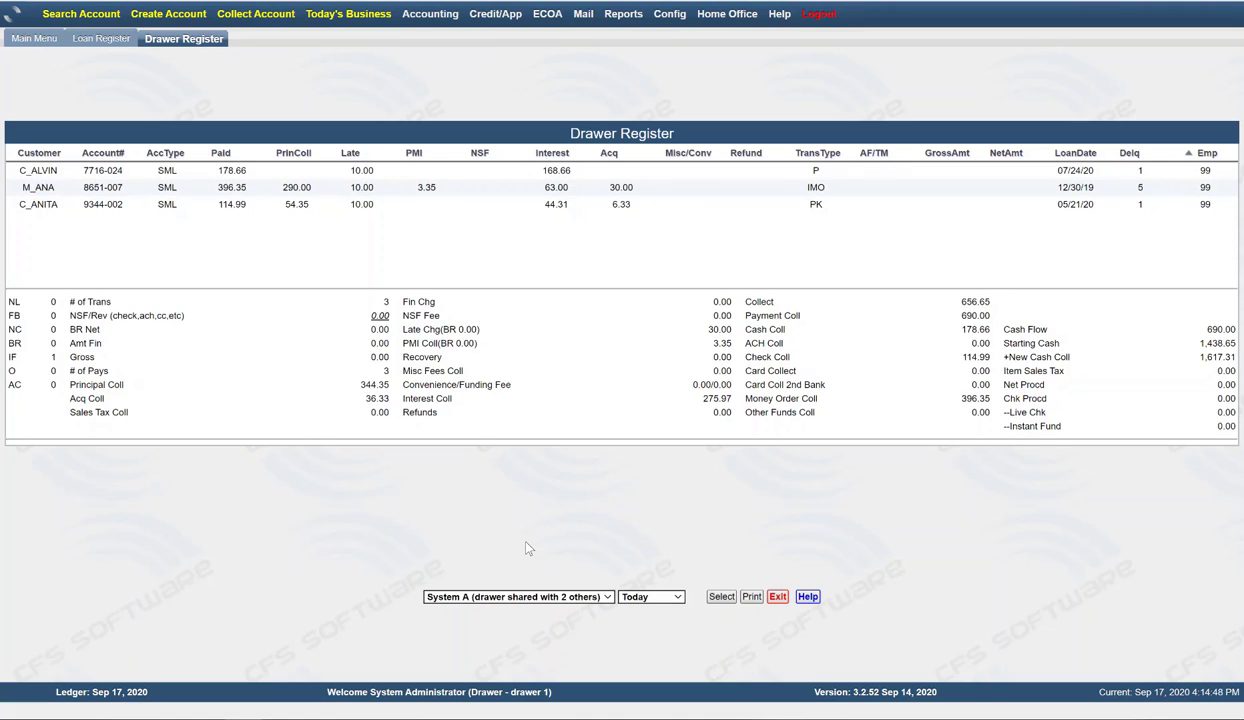
left_click(777, 596)
left_click(722, 596)
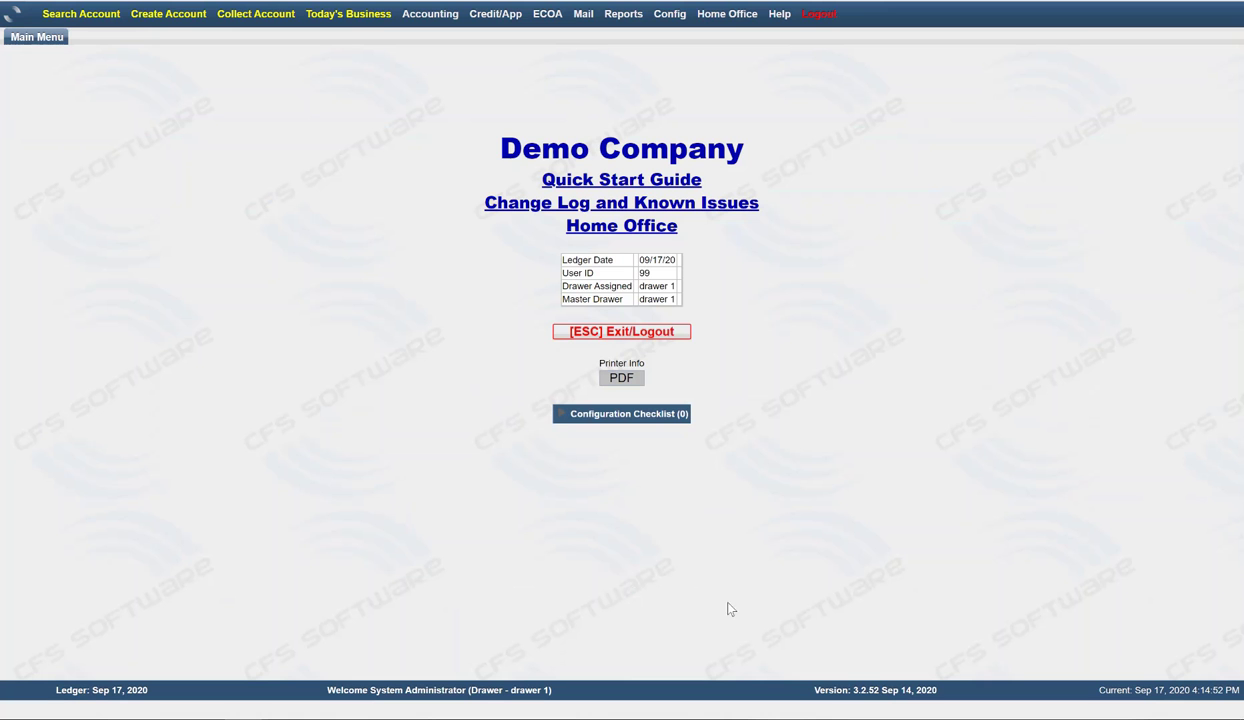